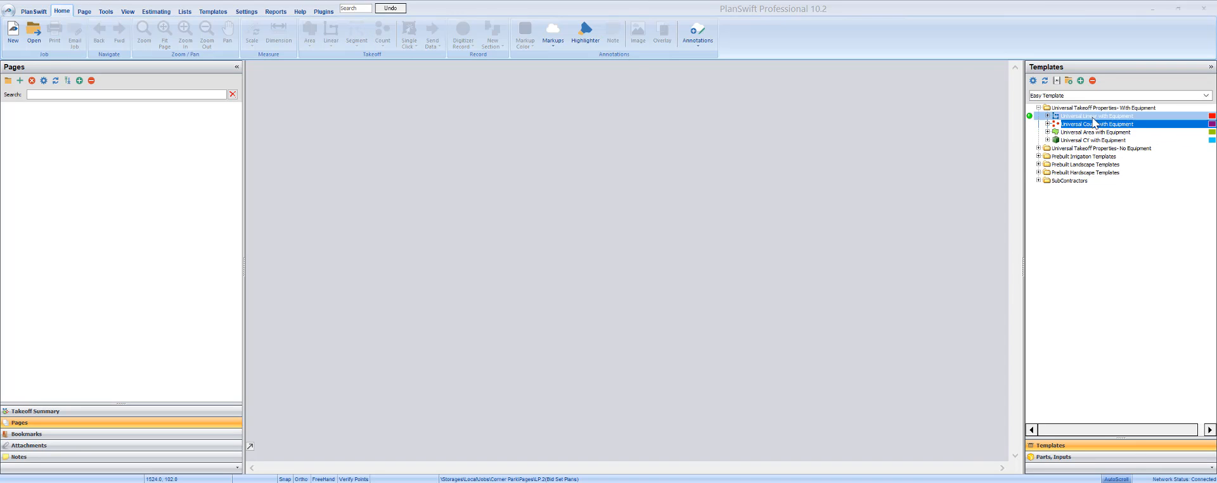
- Collapse the Universal Takeoff Properties- With Equipment folder and view the available template sets, keeping Easy Template
{"action": "left_click", "coordinate": [1039, 108]}
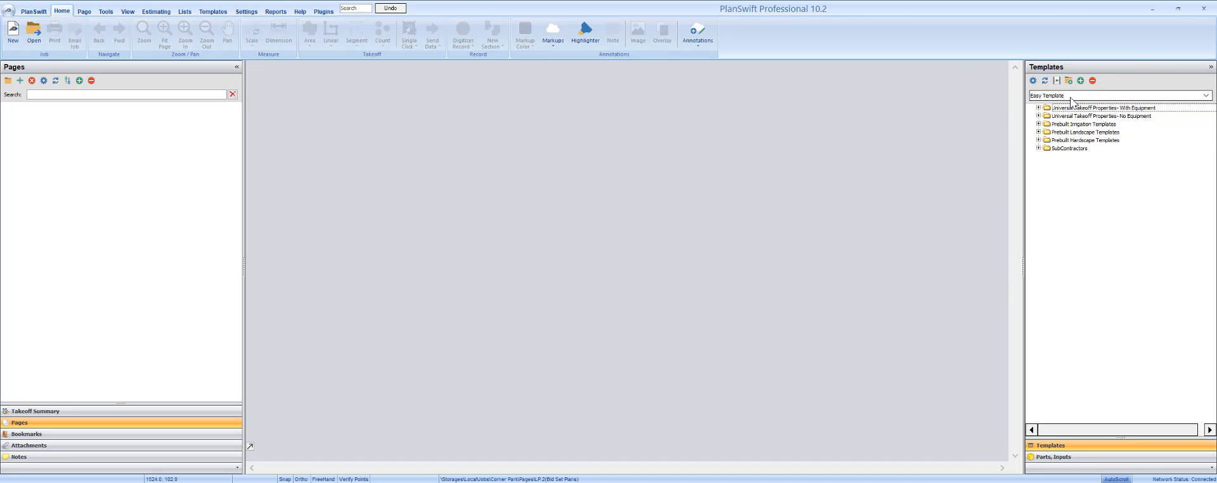
{"action": "left_click", "coordinate": [1205, 95]}
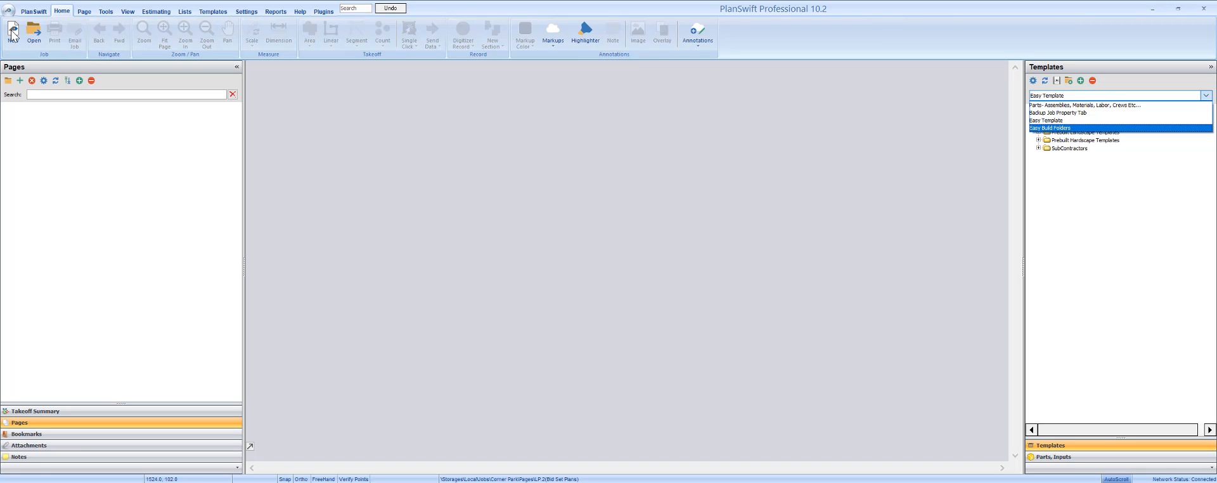
{"action": "left_click", "coordinate": [363, 136]}
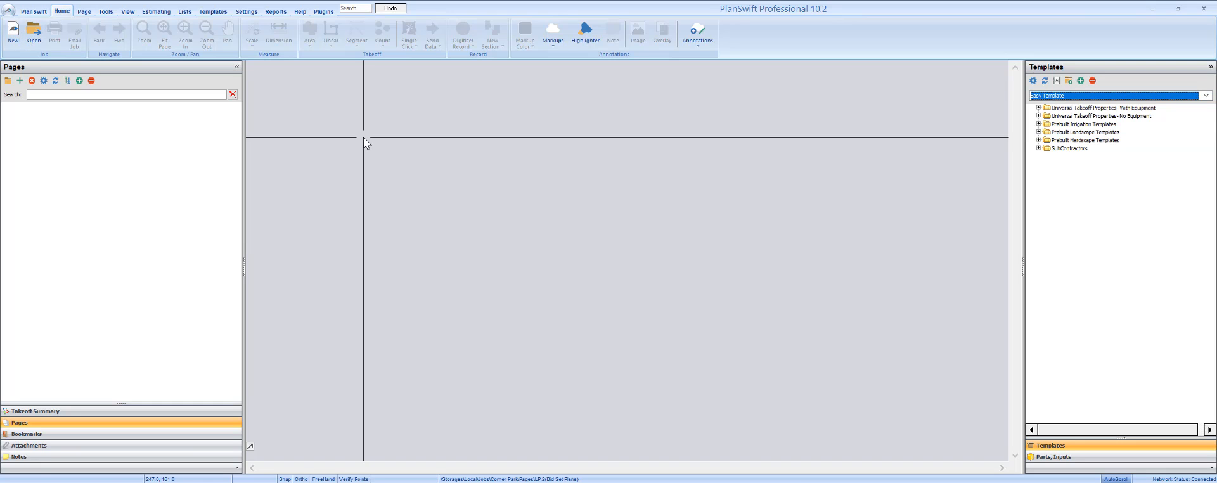
- Start a new job with "New Job" as both its job number and description, stored locally with English measurements
{"action": "left_click", "coordinate": [12, 31]}
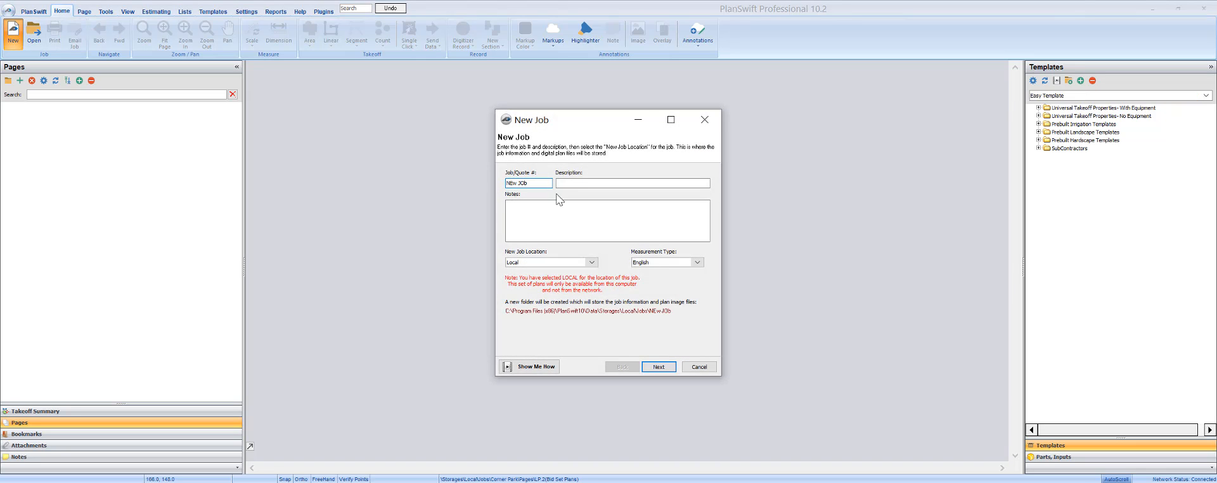
{"action": "left_click_drag", "start_coordinate": [531, 183], "coordinate": [463, 179]}
{"action": "type", "text": "N"}
{"action": "key", "text": "shift+Home"}
{"action": "key", "text": "ctrl+c"}
{"action": "left_click", "coordinate": [574, 183]}
{"action": "key", "text": "ctrl+v"}
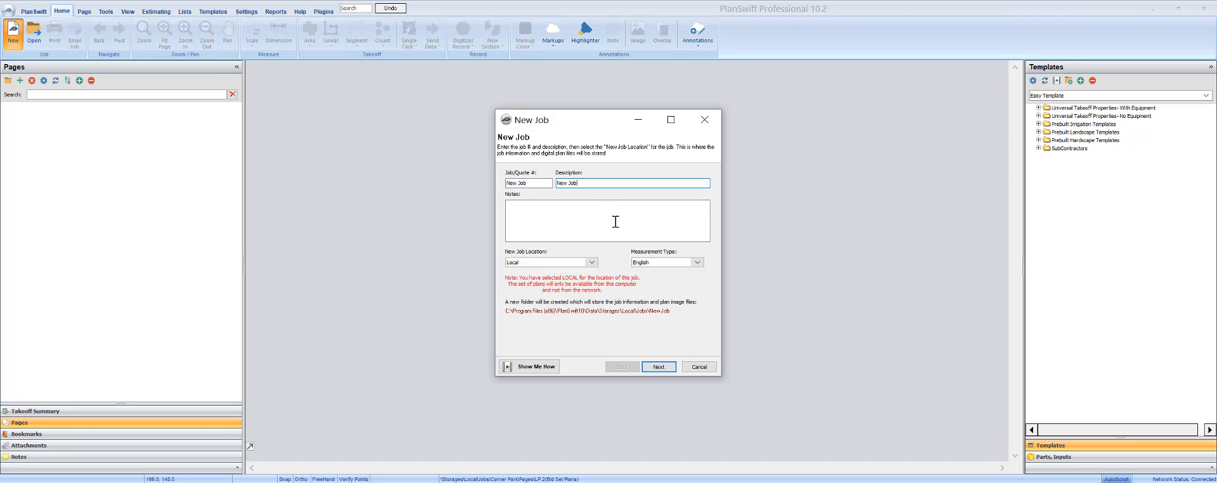
{"action": "left_click", "coordinate": [656, 367]}
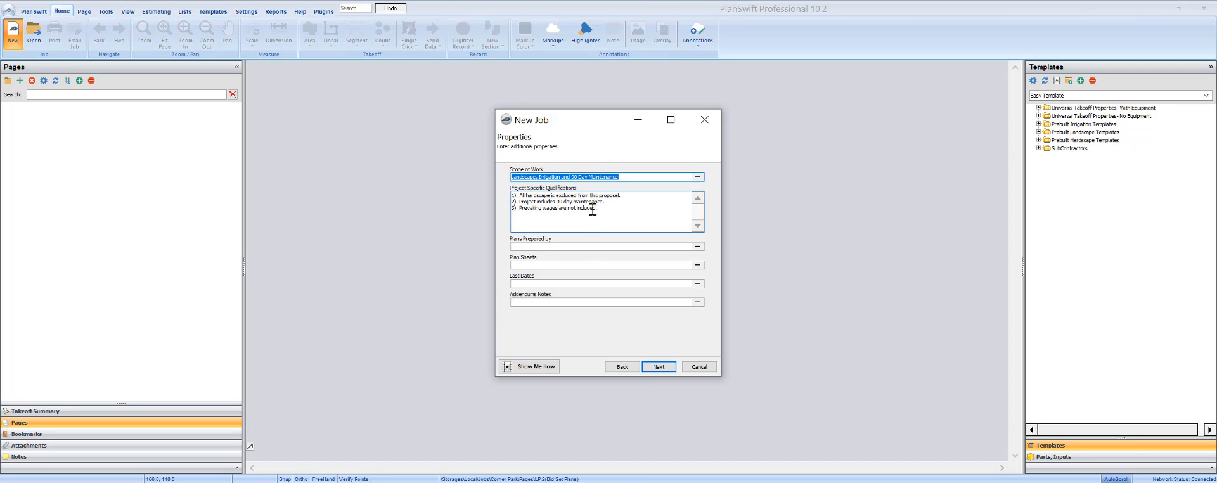
- Add ", Pavers" after Irrigation in the job's scope of work, and continue past the remaining additional properties
{"action": "left_click_drag", "start_coordinate": [605, 133], "coordinate": [511, 118]}
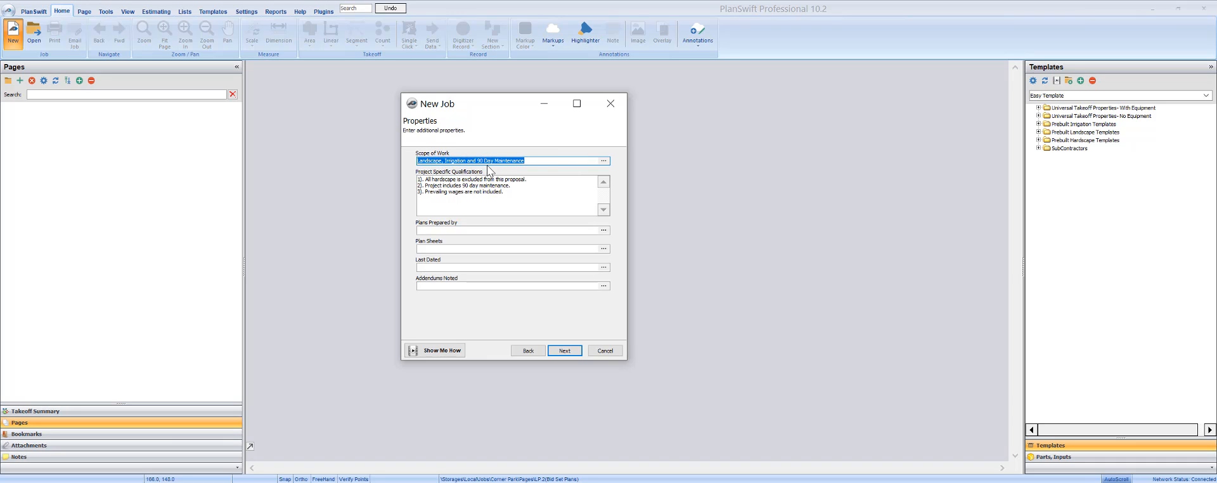
{"action": "left_click", "coordinate": [469, 159]}
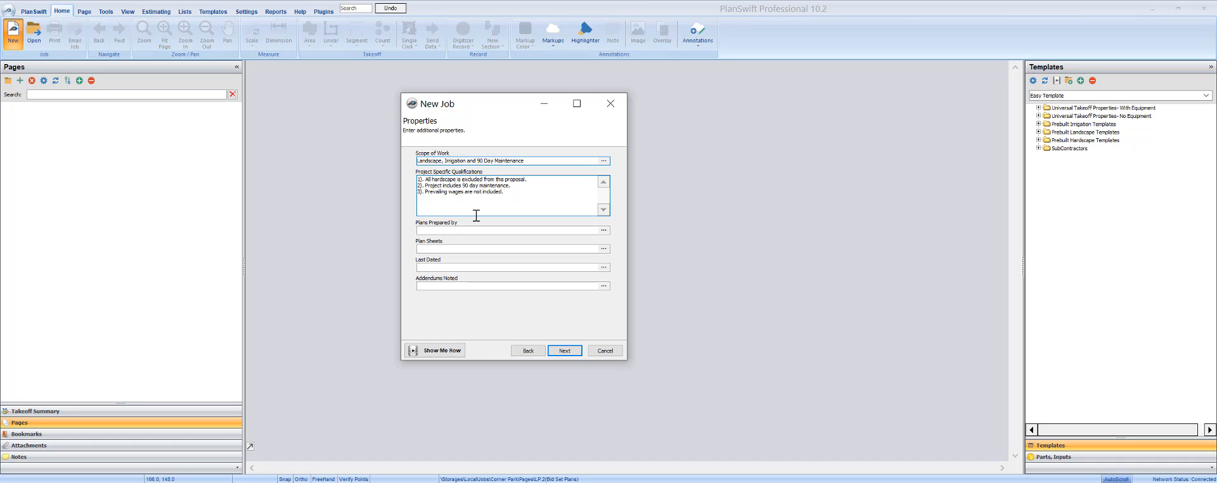
{"action": "key", "text": "BackSpace"}
{"action": "type", "text": ", Pavers"}
{"action": "left_click", "coordinate": [515, 191]}
{"action": "key", "text": "ctrl+a"}
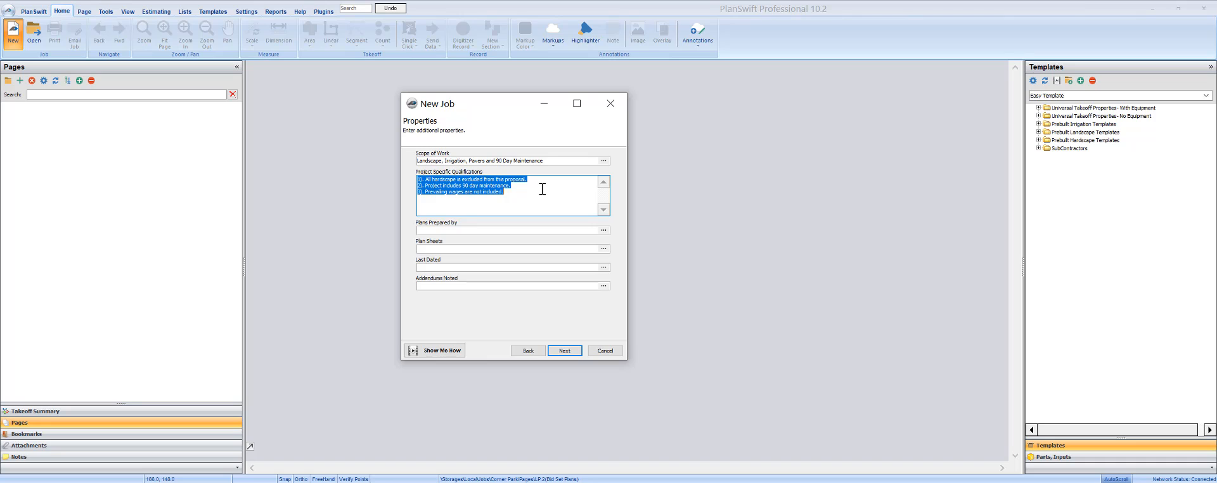
{"action": "left_click", "coordinate": [434, 231]}
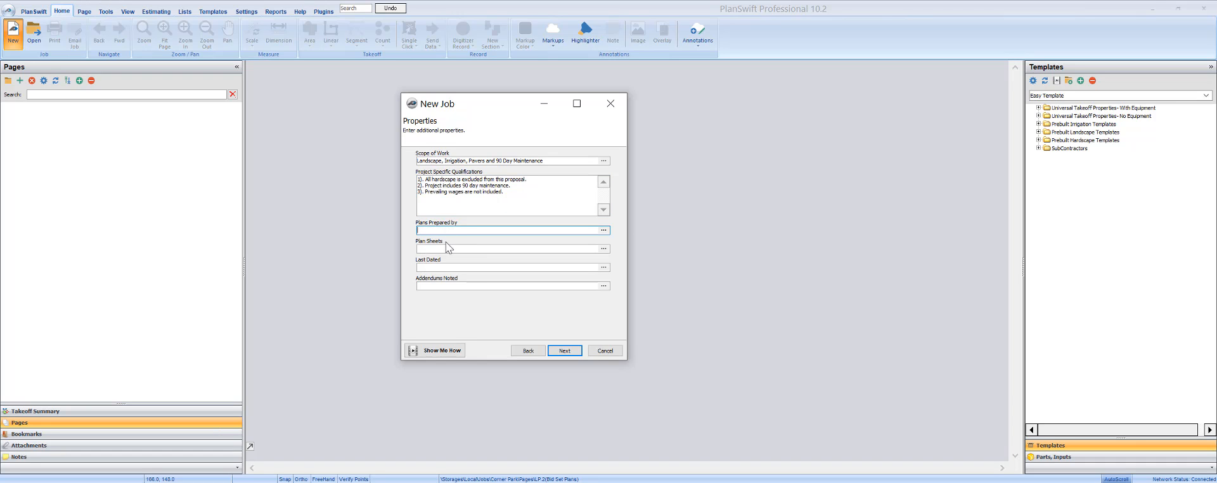
{"action": "left_click", "coordinate": [445, 249]}
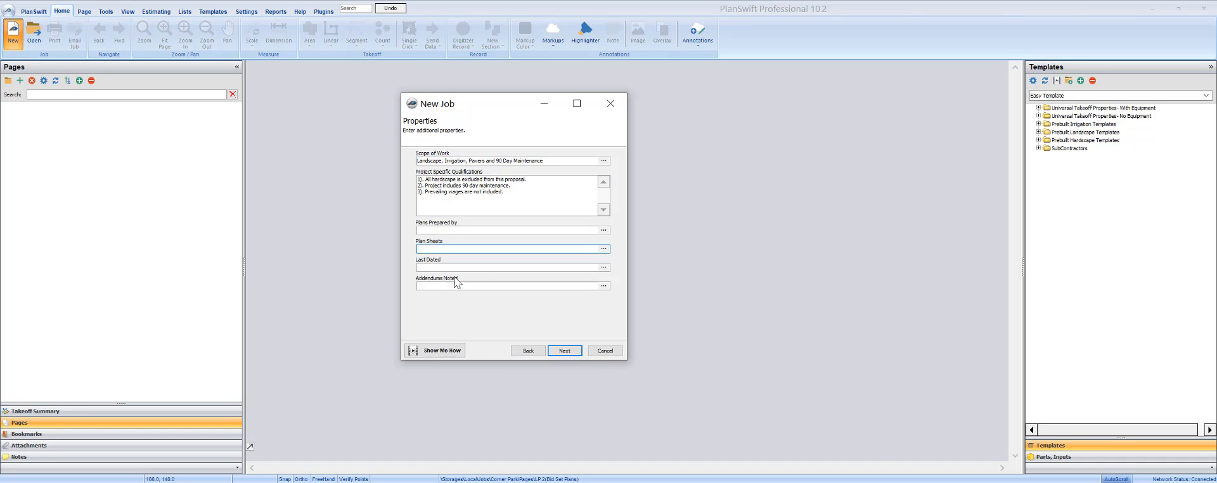
{"action": "left_click", "coordinate": [549, 352]}
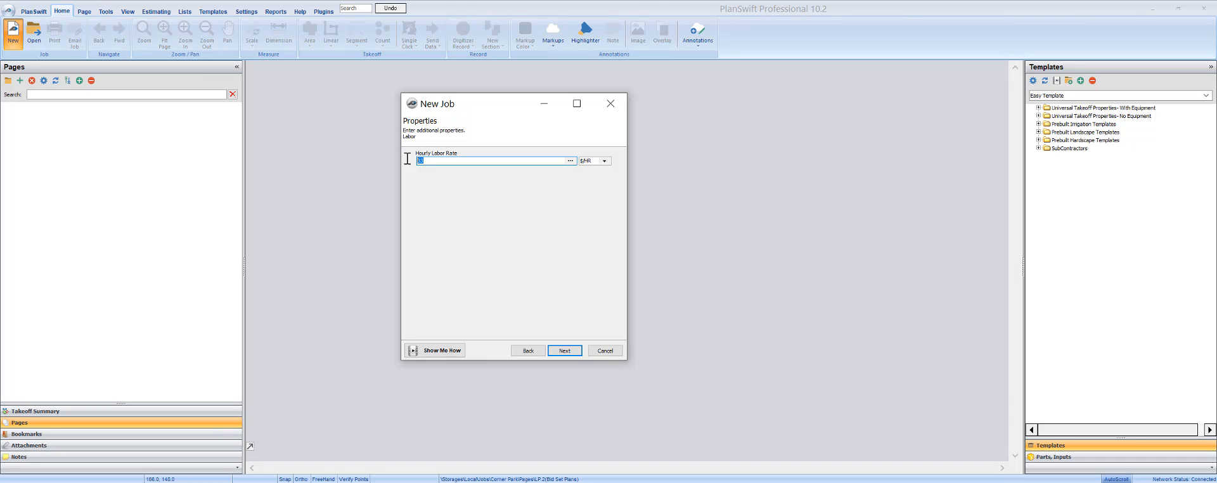
- Accept the hourly labor rate, and set the labor markup to 33, material markup to 22 and subcontractor markup to 10
{"action": "left_click", "coordinate": [445, 162]}
{"action": "left_click", "coordinate": [565, 351]}
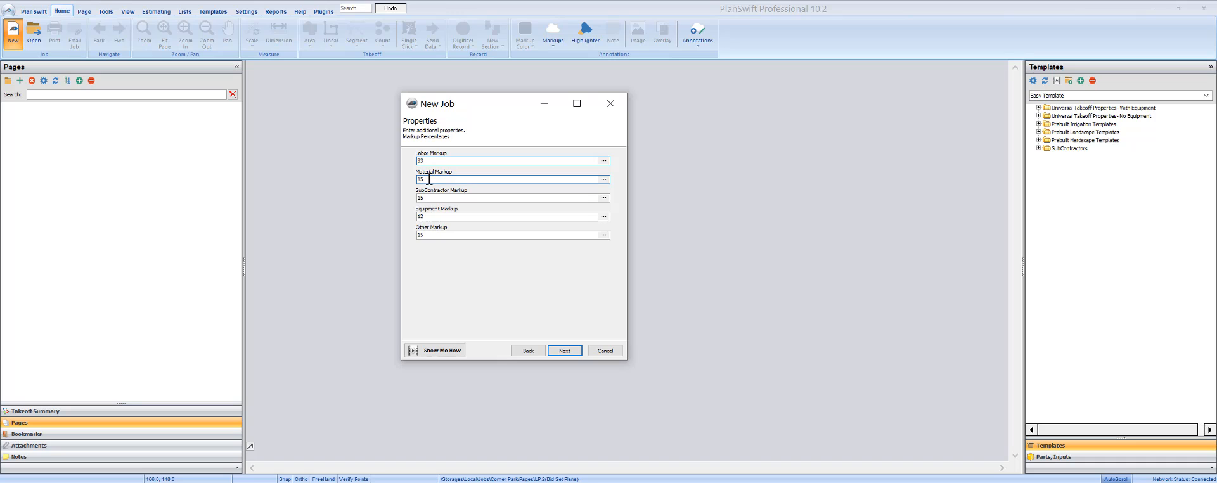
{"action": "type", "text": "33"}
{"action": "key", "text": "Tab"}
{"action": "type", "text": "22"}
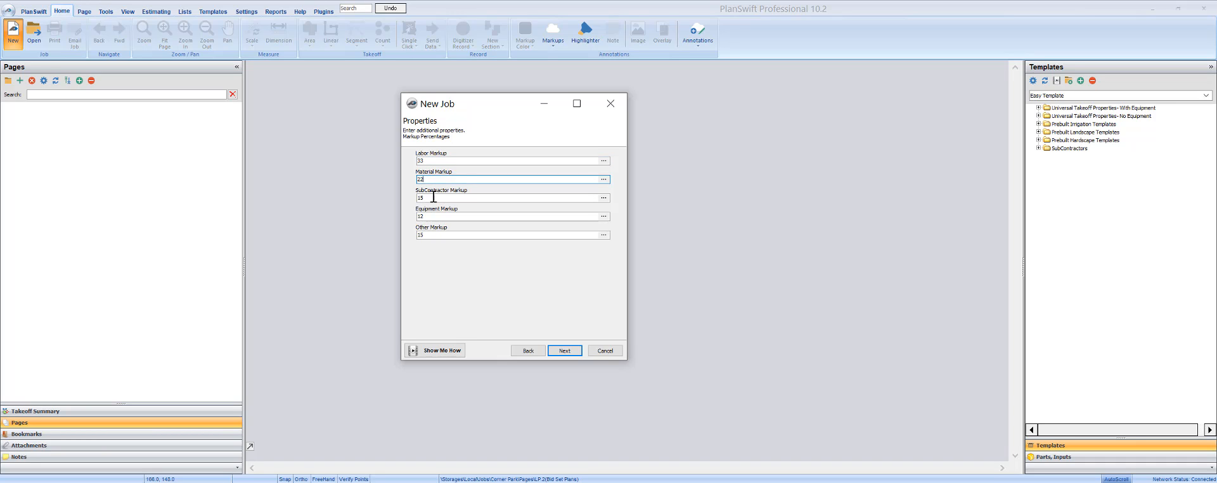
{"action": "key", "text": "Tab"}
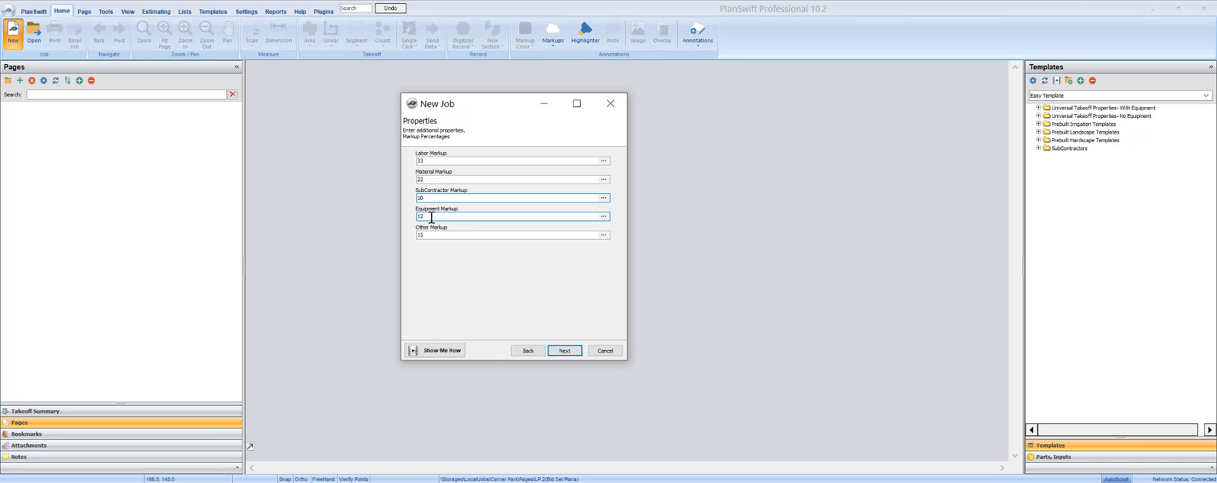
{"action": "left_click", "coordinate": [431, 218]}
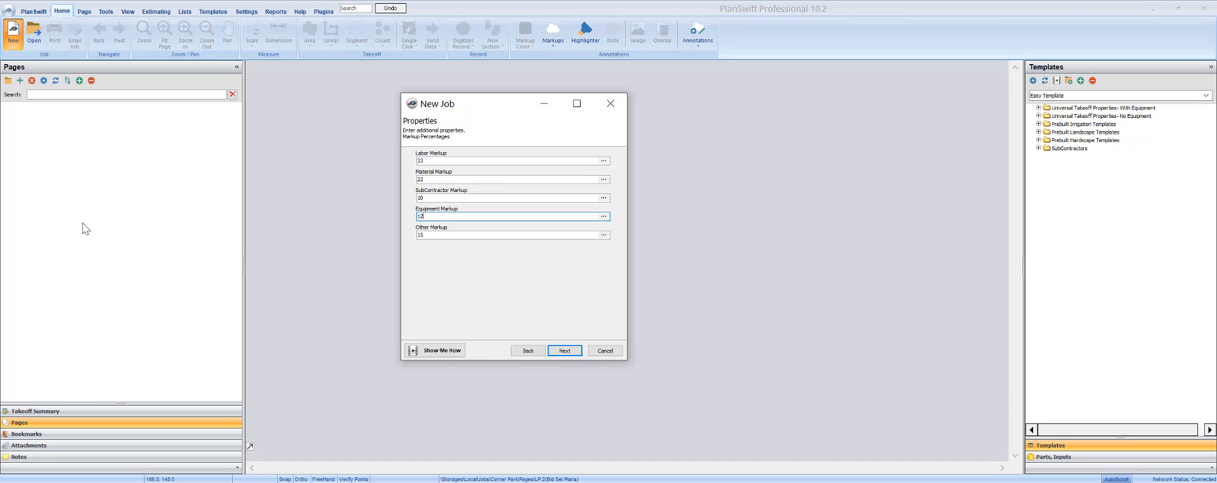
{"action": "left_click", "coordinate": [564, 351]}
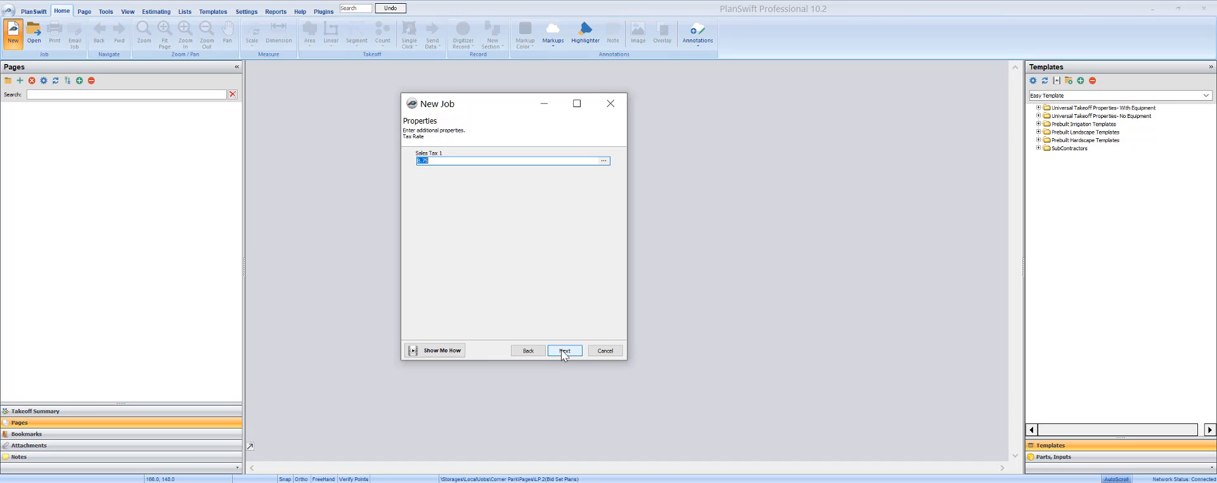
- Accept the sales tax, select the LI.1, LI.2, LP.1 and LP.2 bid set plan PDFs, and create the job
{"action": "left_click", "coordinate": [562, 351]}
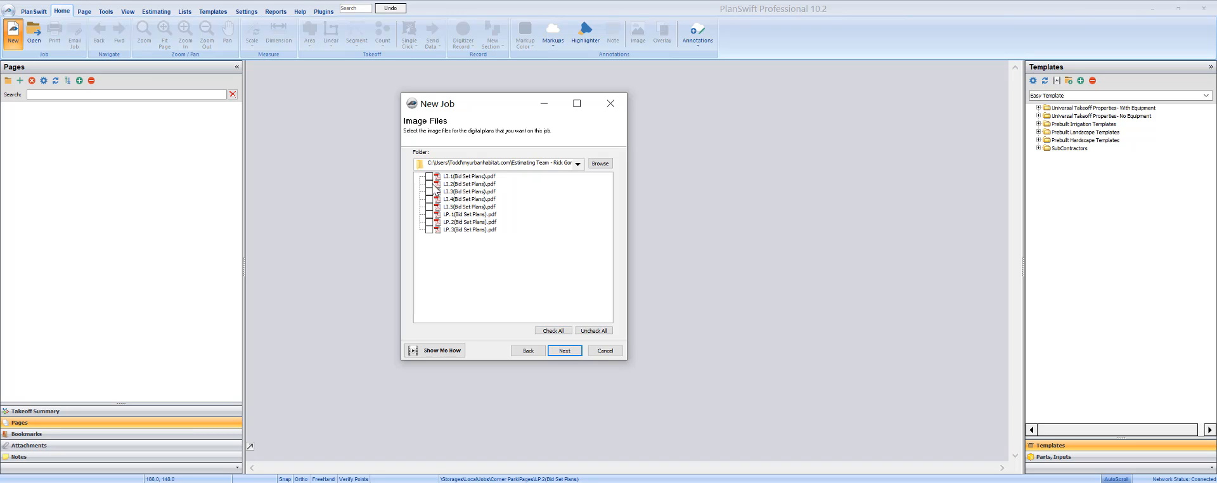
{"action": "left_click", "coordinate": [429, 177]}
{"action": "left_click", "coordinate": [430, 184]}
{"action": "left_click", "coordinate": [430, 215]}
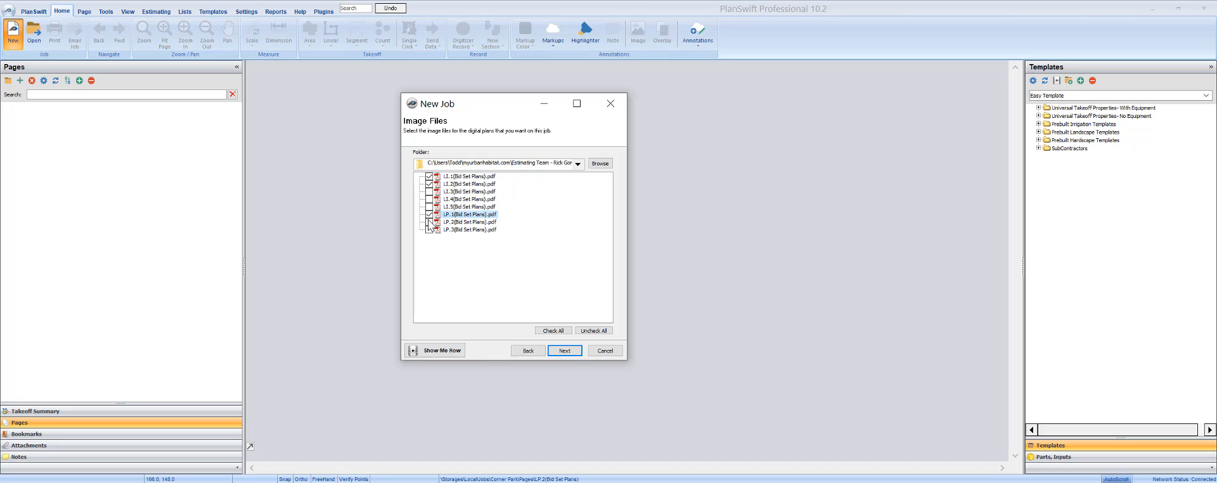
{"action": "left_click", "coordinate": [429, 223]}
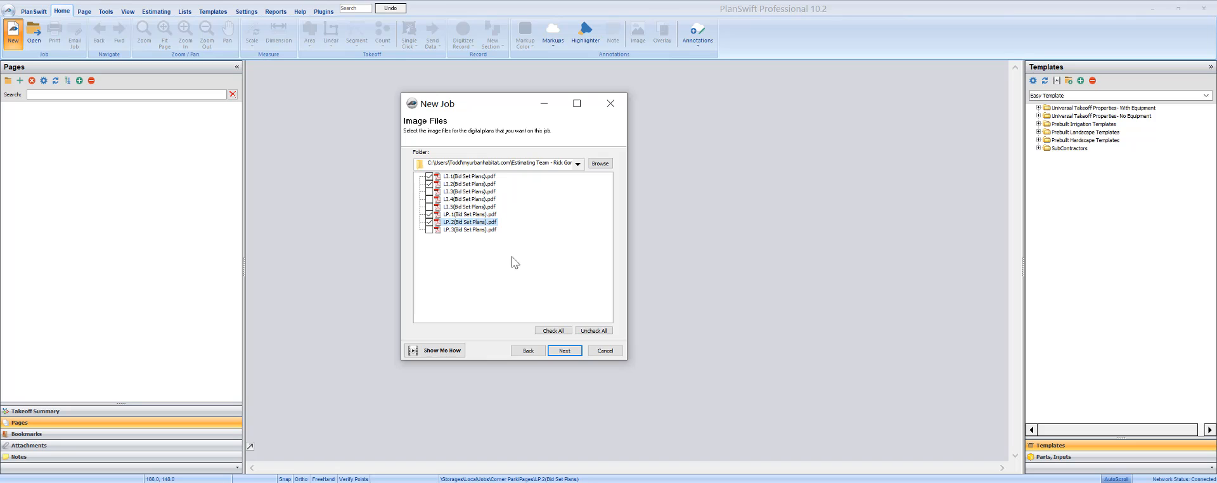
{"action": "left_click", "coordinate": [559, 352]}
{"action": "left_click", "coordinate": [559, 352]}
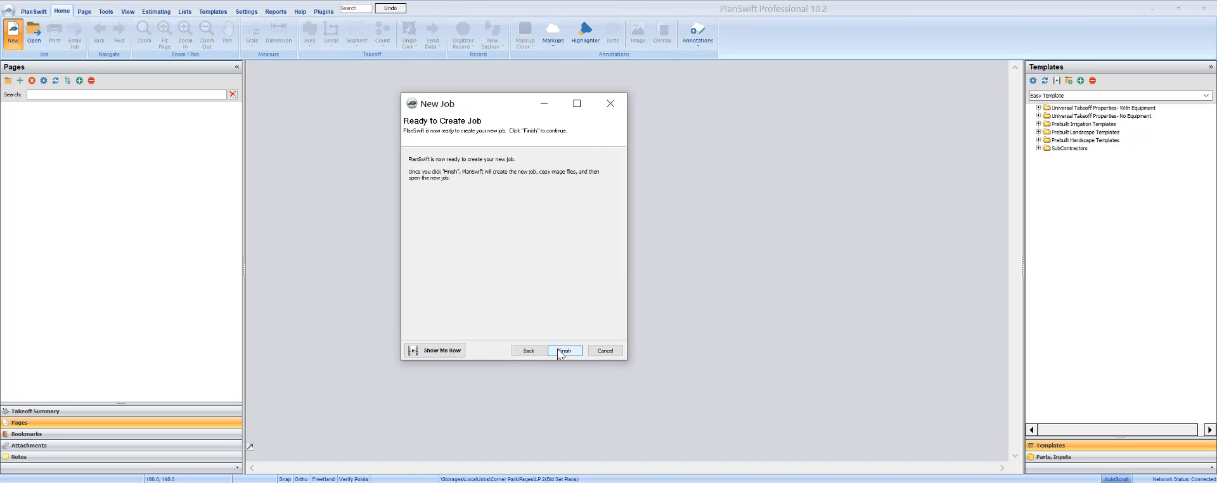
{"action": "left_click", "coordinate": [559, 352]}
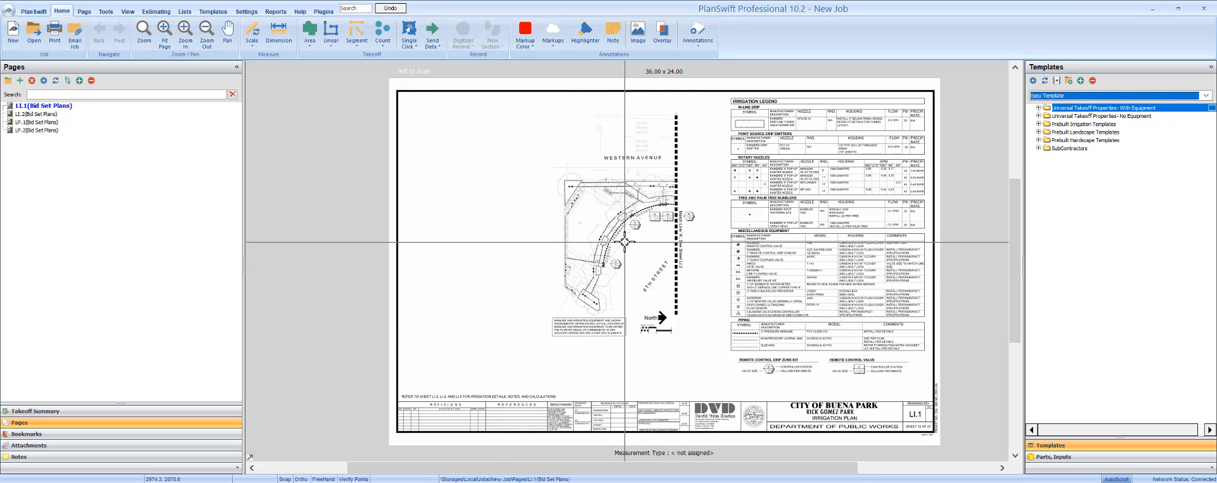
- Check the printed scale below the north arrow on page LI.1 and set the page scale to 1" = 10' 0"
{"action": "left_click_drag", "start_coordinate": [635, 250], "coordinate": [594, 250]}
{"action": "scroll", "coordinate": [590, 358], "scroll_direction": "up", "scroll_amount": 5}
{"action": "left_click_drag", "start_coordinate": [691, 264], "coordinate": [592, 278]}
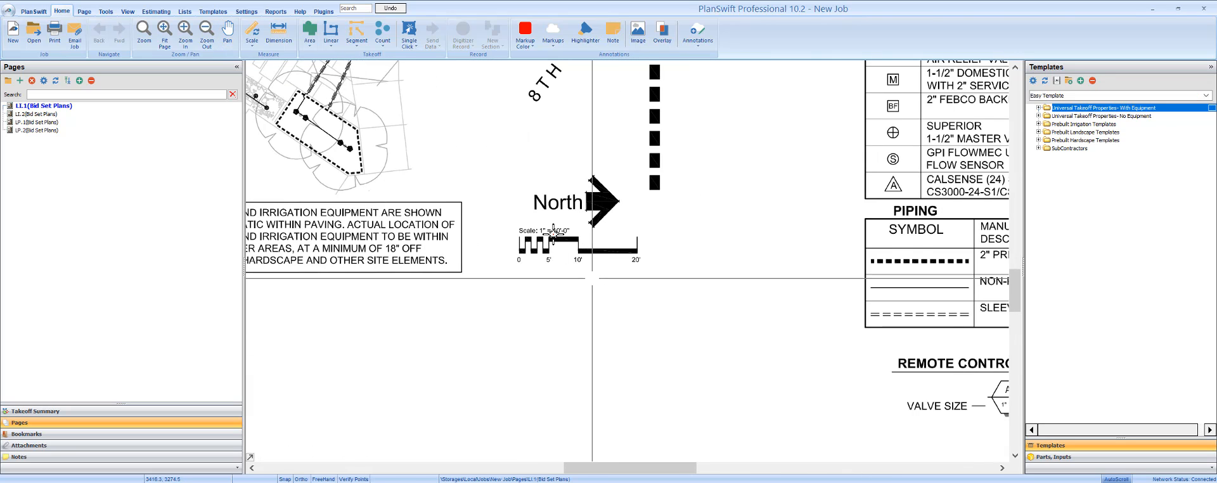
{"action": "scroll", "coordinate": [554, 232], "scroll_direction": "down", "scroll_amount": 1}
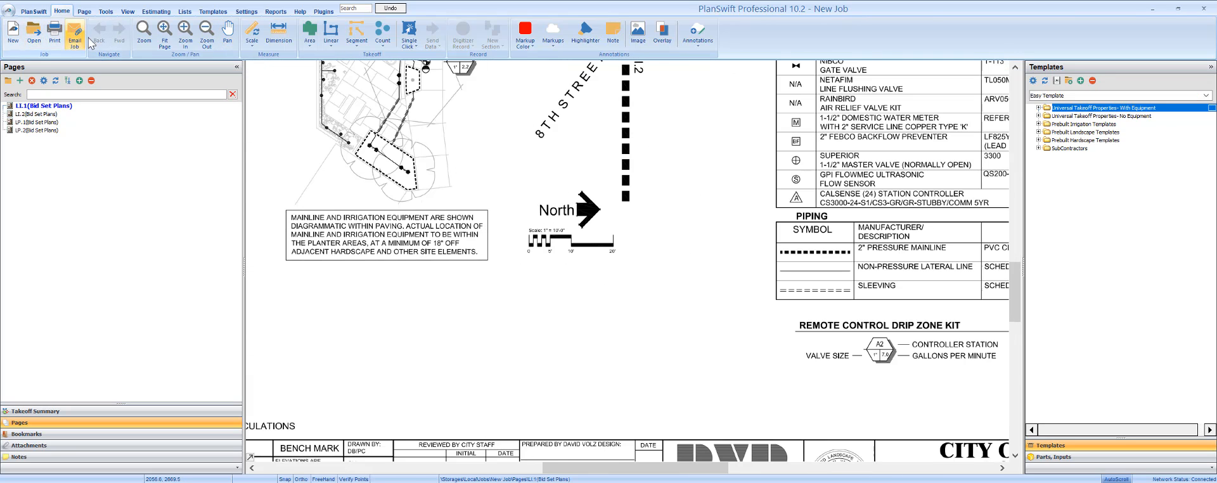
{"action": "left_click", "coordinate": [252, 35]}
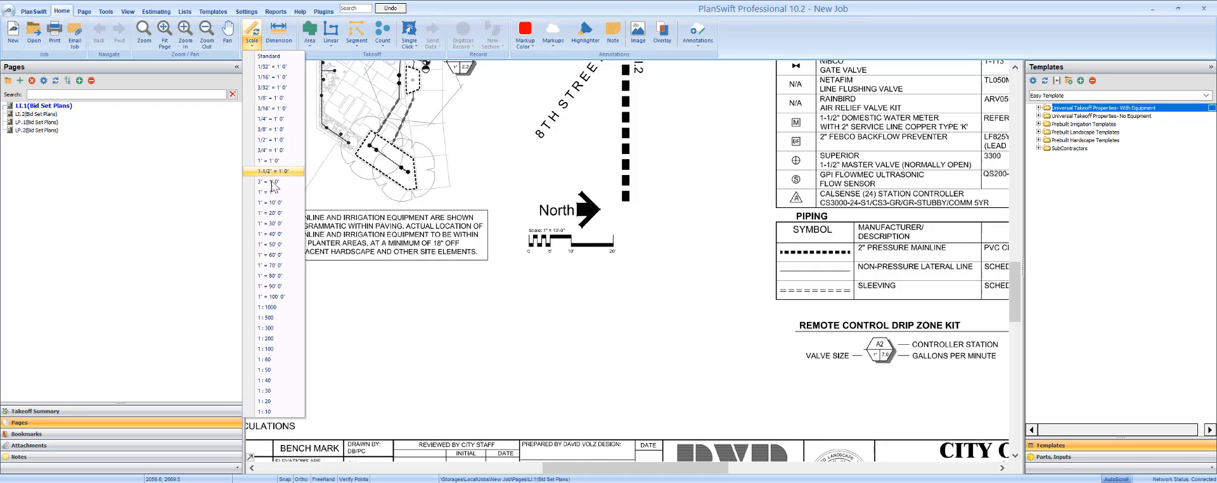
- Set the scale of pages LI.2, LP.1 and LP.2 to 1" = 10' 0"
{"action": "left_click", "coordinate": [110, 114]}
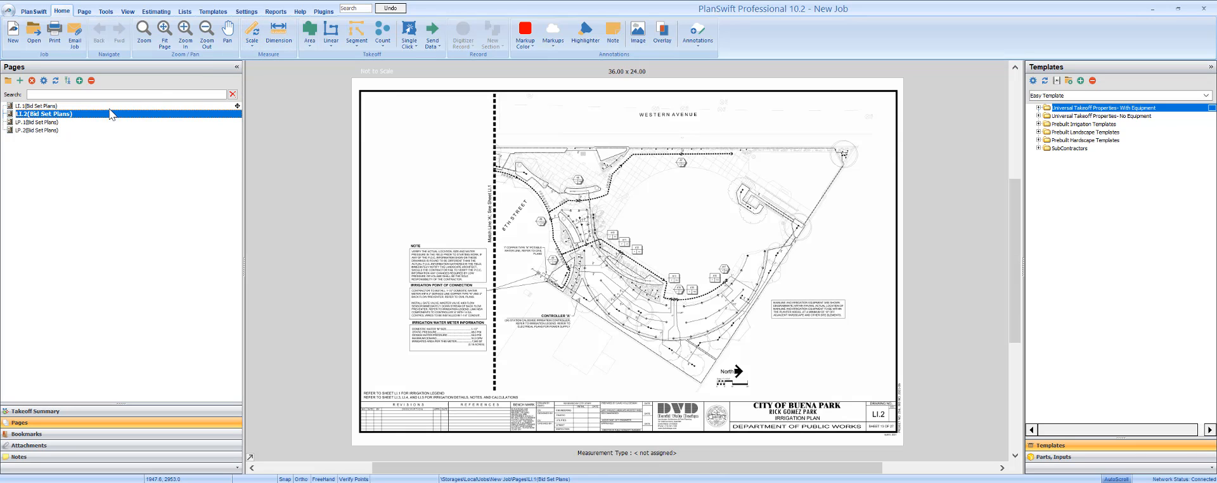
{"action": "left_click", "coordinate": [252, 35]}
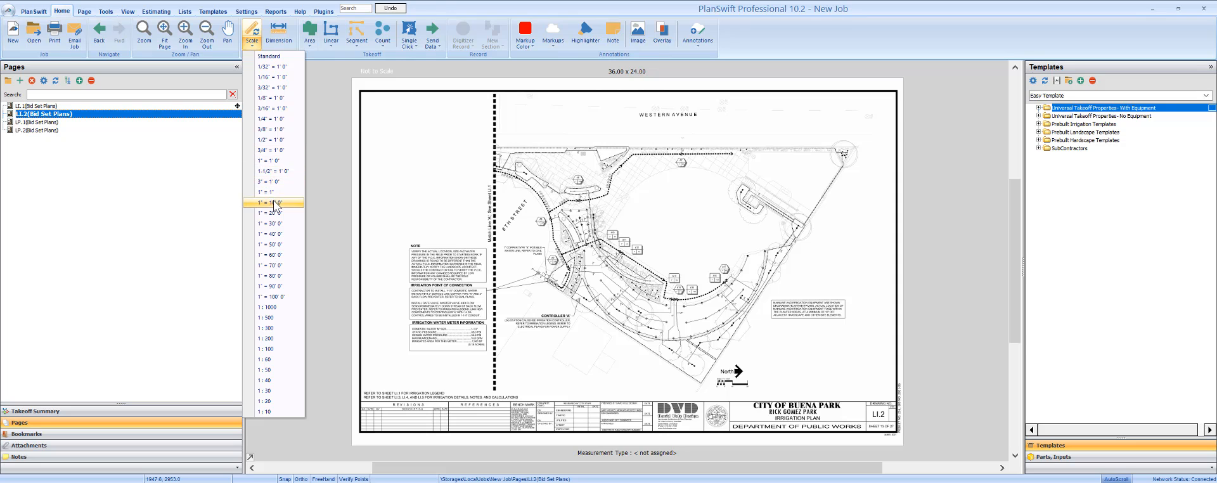
{"action": "left_click", "coordinate": [273, 203]}
{"action": "left_click", "coordinate": [47, 122]}
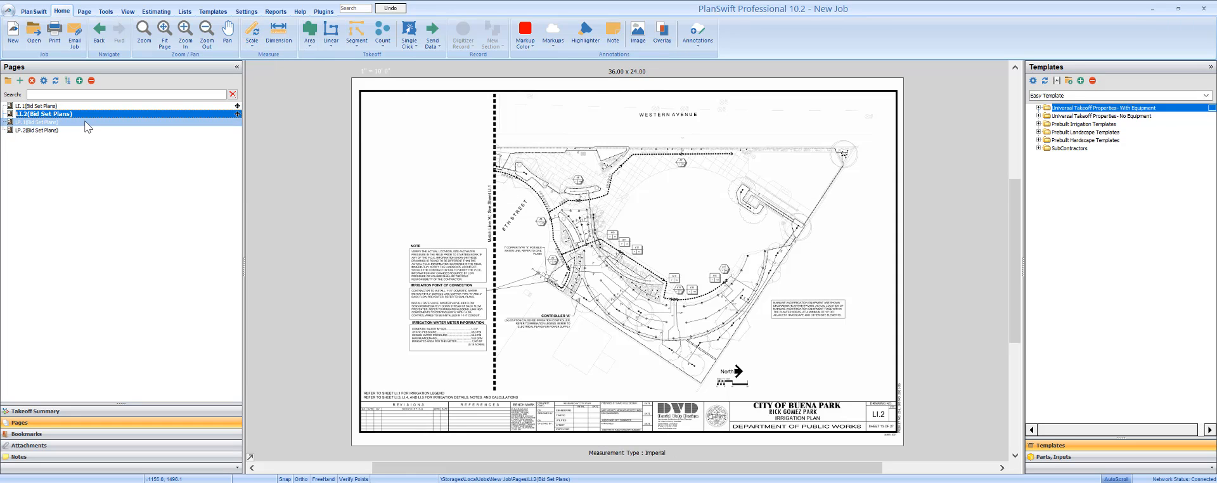
{"action": "left_click", "coordinate": [253, 39]}
{"action": "left_click", "coordinate": [274, 202]}
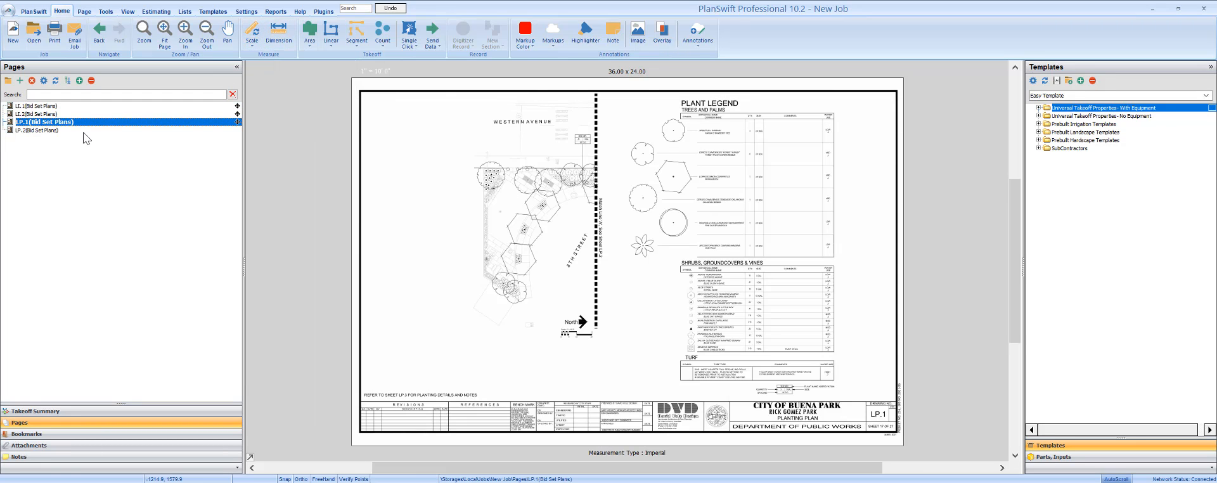
{"action": "left_click", "coordinate": [39, 130]}
{"action": "left_click", "coordinate": [252, 35]}
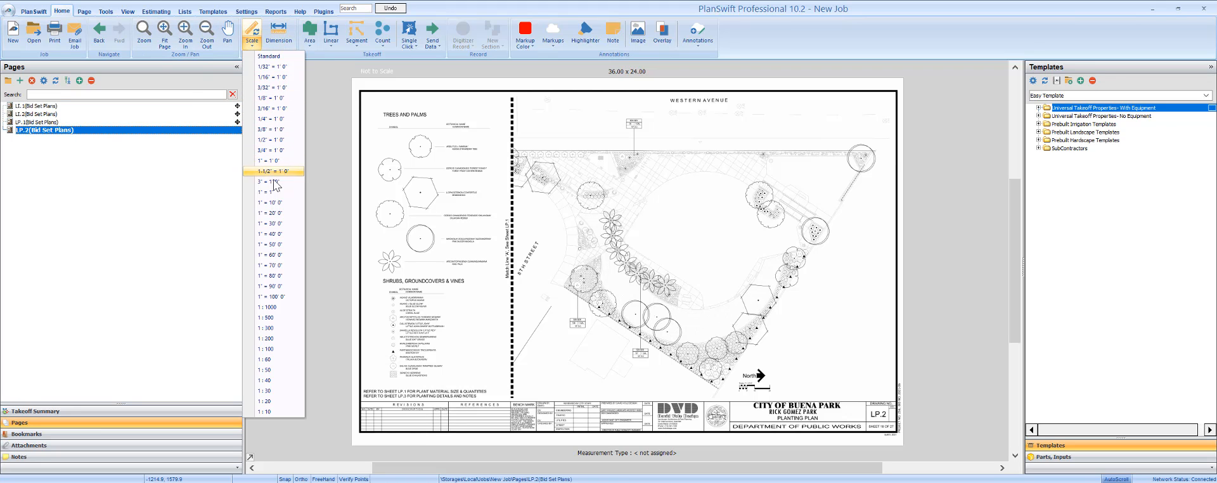
{"action": "left_click", "coordinate": [274, 202]}
- Dimension the graphic scale bar on page LP.2 from 0 to 20' to verify the page scale, and finish recording
{"action": "left_click_drag", "start_coordinate": [550, 280], "coordinate": [465, 220]}
{"action": "scroll", "coordinate": [662, 333], "scroll_direction": "up", "scroll_amount": 3}
{"action": "mouse_move", "coordinate": [665, 324]}
{"action": "left_mouse_down"}
{"action": "mouse_move", "coordinate": [582, 313]}
{"action": "mouse_move", "coordinate": [488, 279]}
{"action": "left_mouse_up"}
{"action": "scroll", "coordinate": [583, 314], "scroll_direction": "up", "scroll_amount": 2}
{"action": "scroll", "coordinate": [581, 308], "scroll_direction": "up", "scroll_amount": 1}
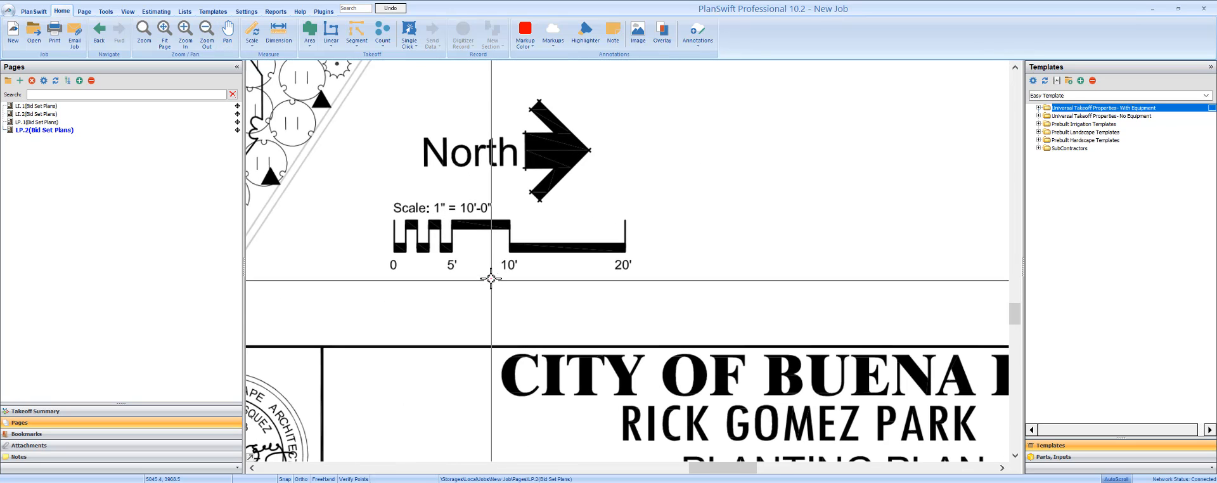
{"action": "left_click", "coordinate": [269, 41]}
{"action": "scroll", "coordinate": [407, 230], "scroll_direction": "up", "scroll_amount": 3}
{"action": "left_click", "coordinate": [371, 209]}
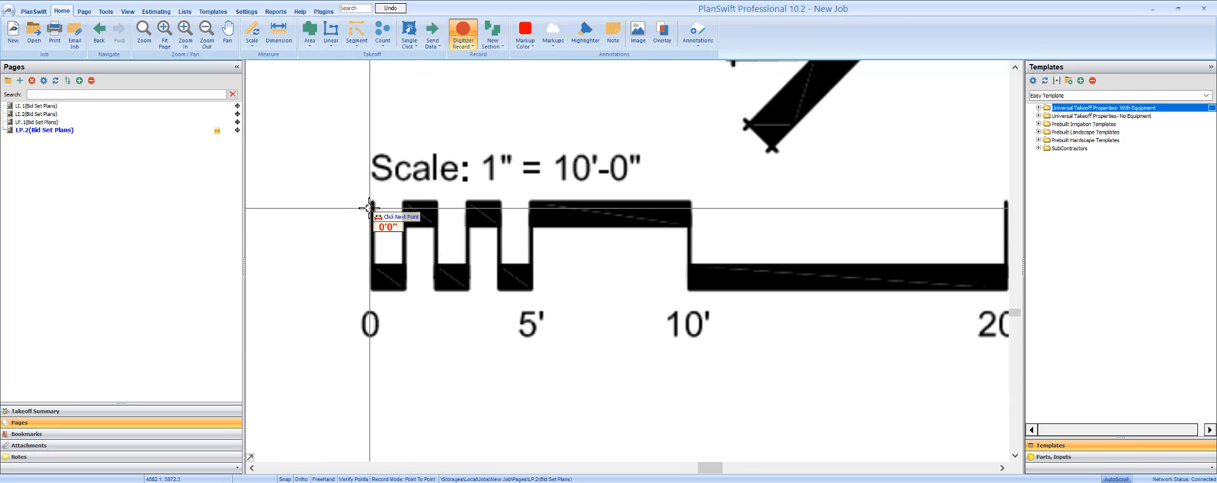
{"action": "scroll", "coordinate": [444, 211], "scroll_direction": "down", "scroll_amount": 2}
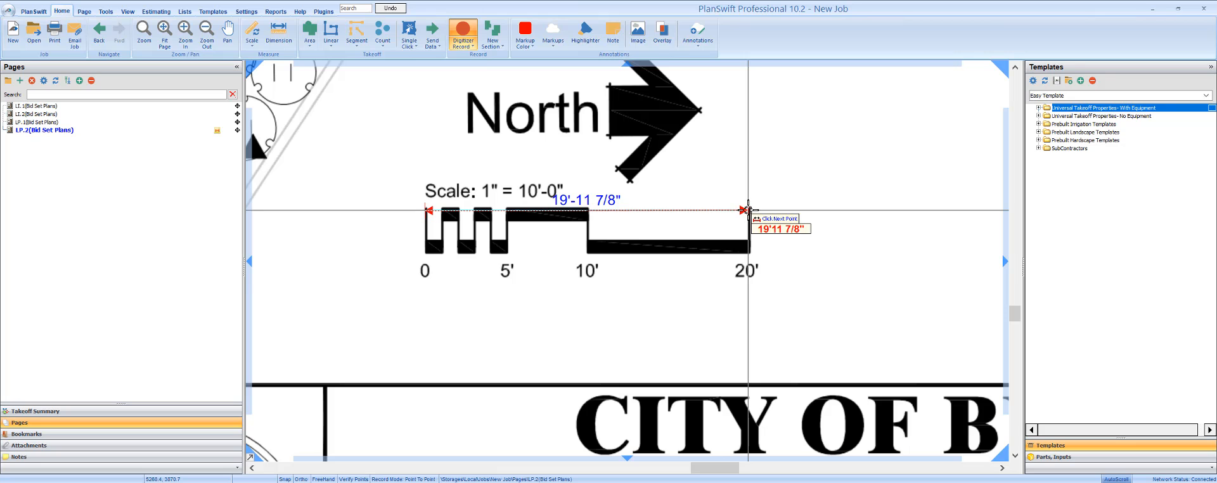
{"action": "left_click", "coordinate": [748, 210]}
{"action": "scroll", "coordinate": [694, 225], "scroll_direction": "down", "scroll_amount": 1}
{"action": "scroll", "coordinate": [693, 225], "scroll_direction": "down", "scroll_amount": 5}
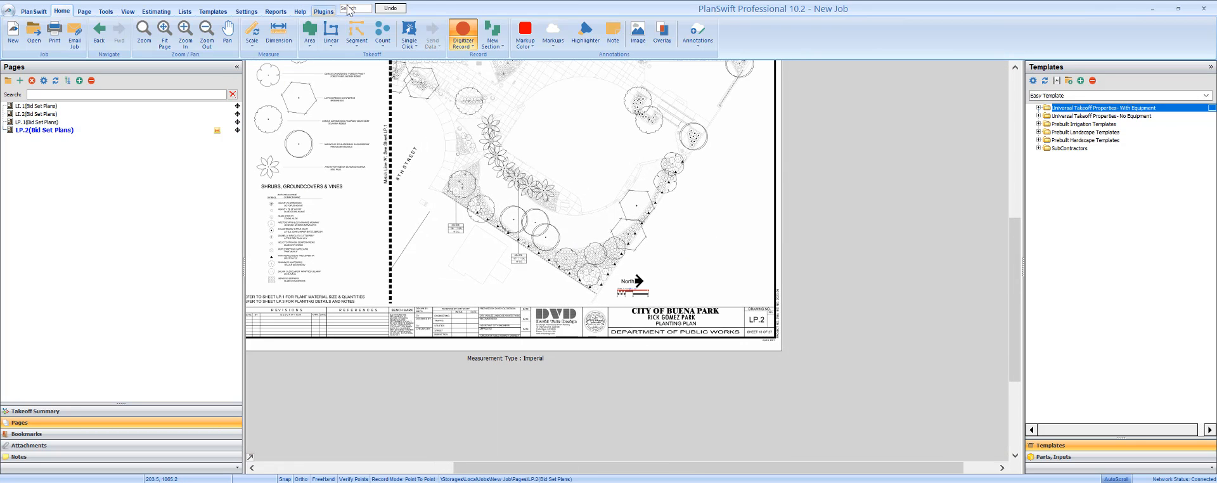
{"action": "left_click", "coordinate": [464, 32]}
{"action": "left_click_drag", "start_coordinate": [354, 132], "coordinate": [360, 213]}
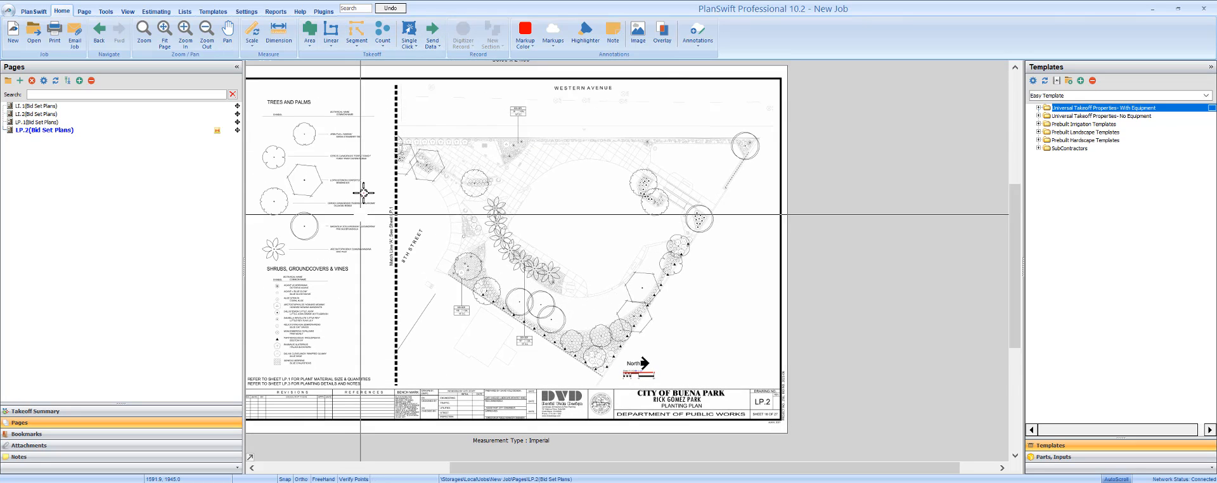
- Copy the Irrigation, Landscape and Hardscape folders from the Easy Build Folders templates
{"action": "left_click_drag", "start_coordinate": [383, 171], "coordinate": [406, 167]}
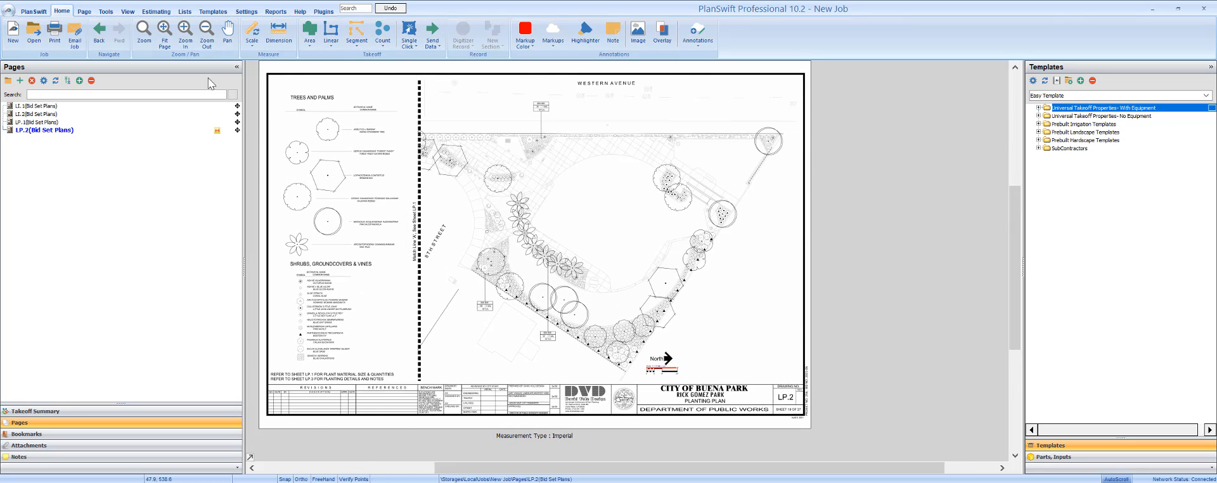
{"action": "left_click", "coordinate": [213, 12]}
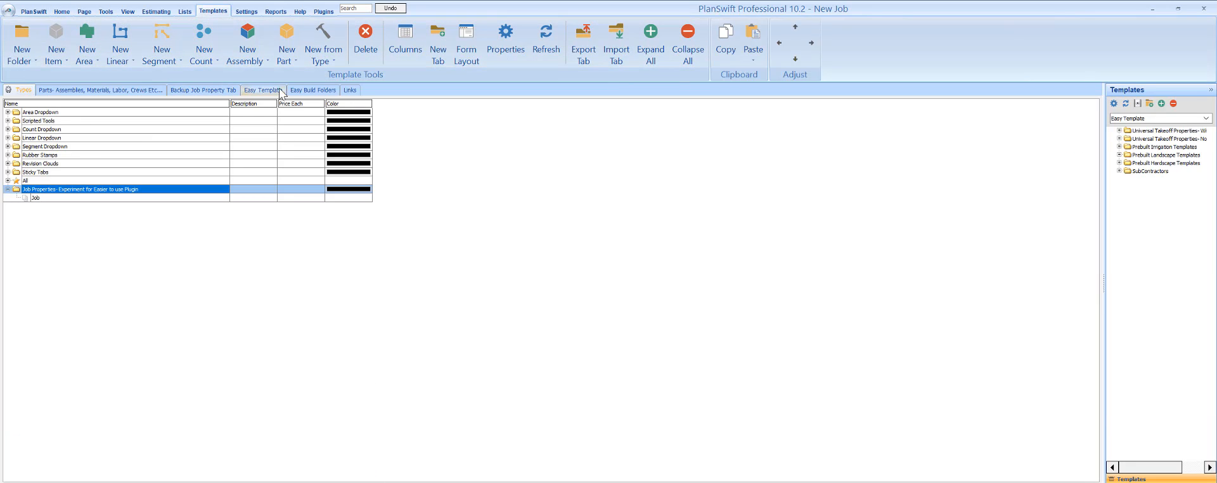
{"action": "left_click", "coordinate": [326, 94]}
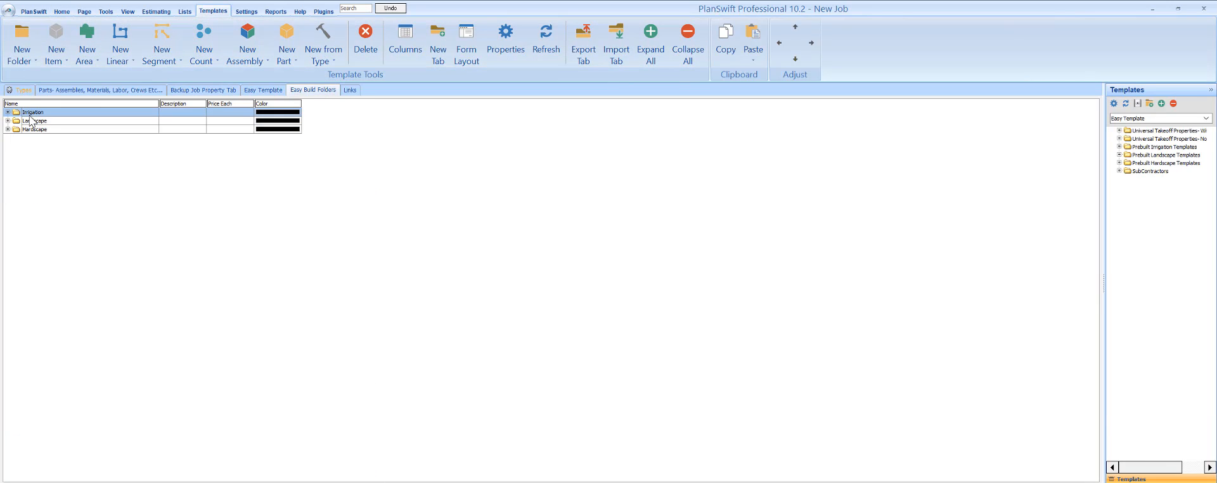
{"action": "left_click_drag", "start_coordinate": [30, 116], "coordinate": [32, 122]}
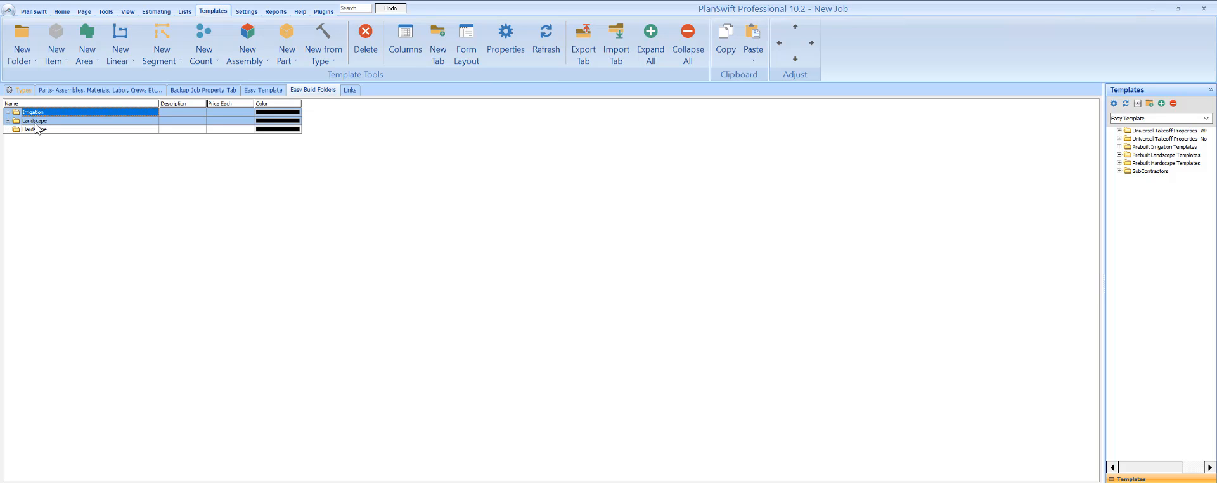
{"action": "left_click", "coordinate": [36, 129], "text": "ctrl"}
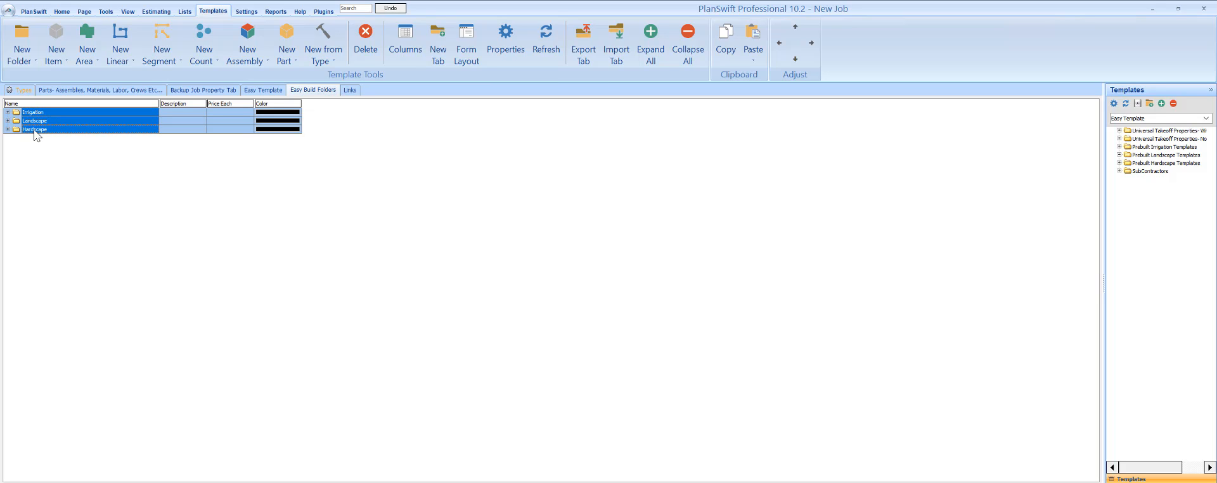
{"action": "right_click", "coordinate": [42, 112]}
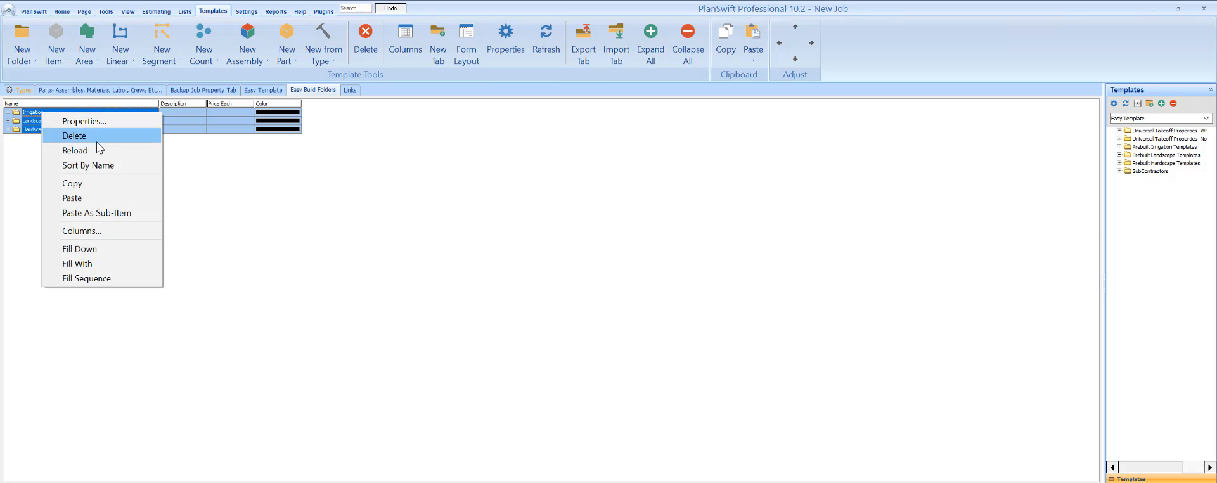
{"action": "left_click", "coordinate": [88, 190]}
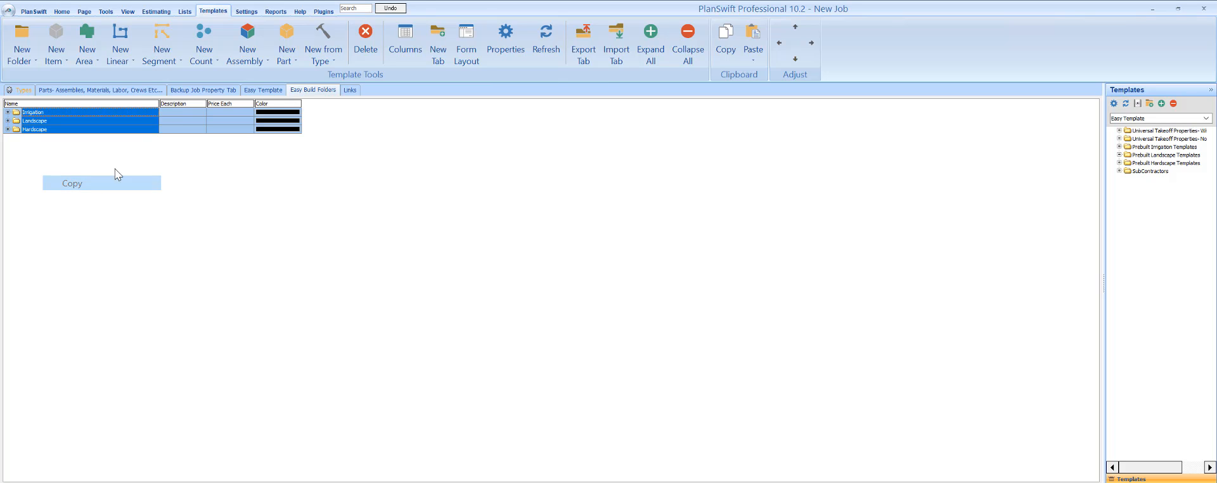
- Paste the copied folders into the job's estimate and check the Irrigation subfolders in the takeoff summary
{"action": "left_click", "coordinate": [156, 12]}
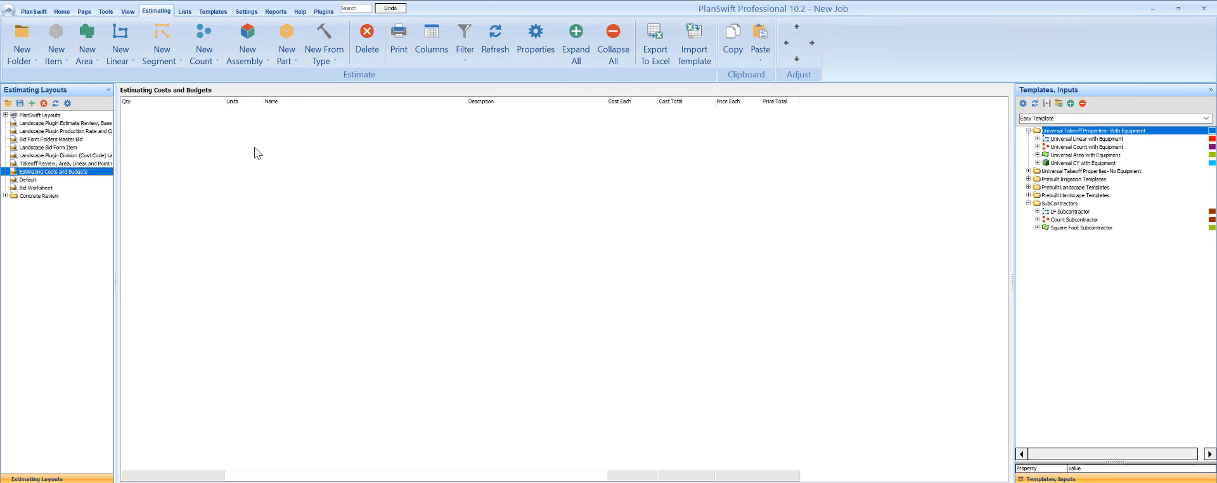
{"action": "left_click", "coordinate": [758, 35]}
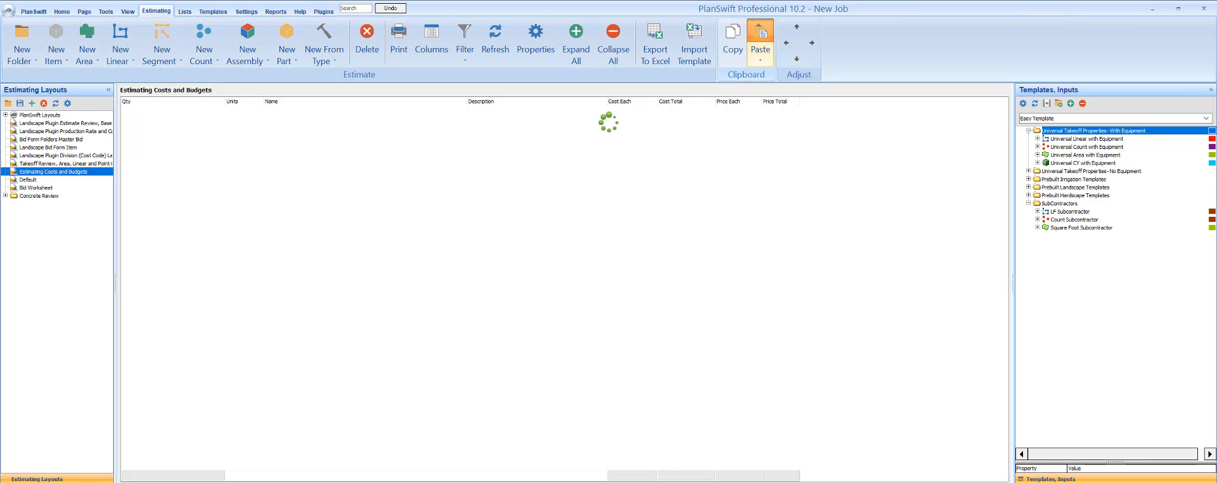
{"action": "left_click", "coordinate": [63, 12]}
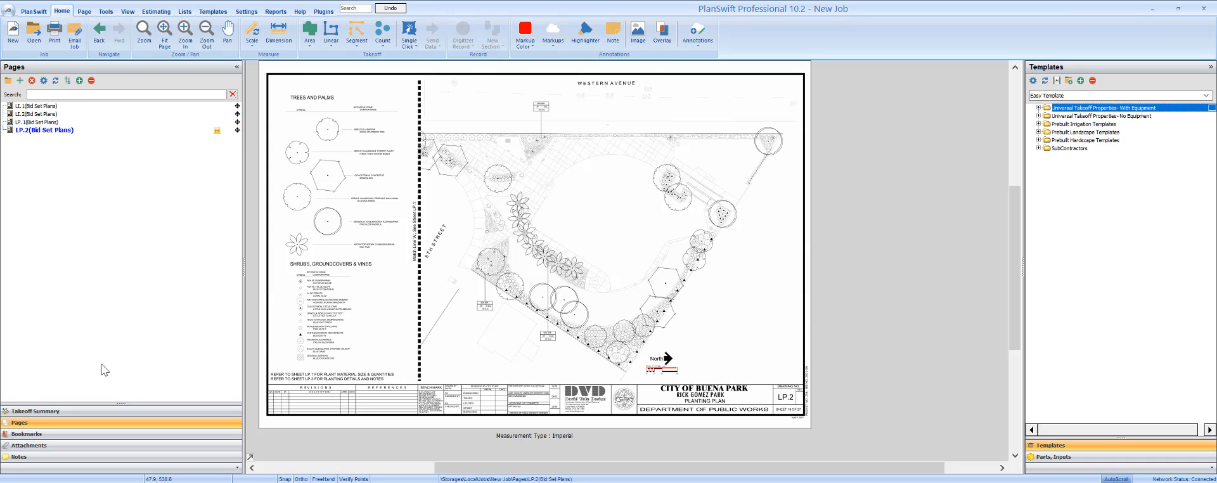
{"action": "left_click", "coordinate": [50, 411]}
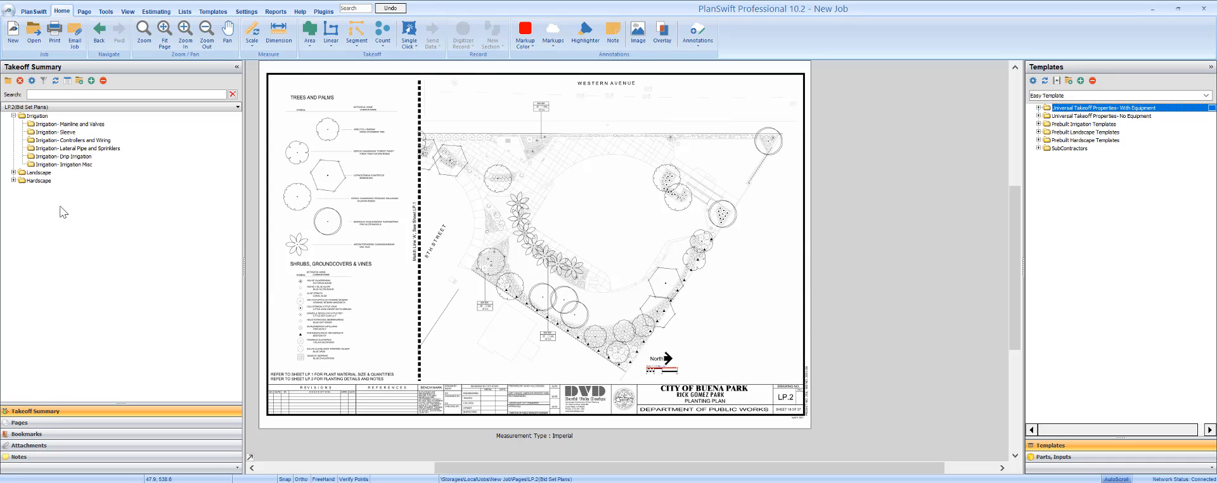
{"action": "left_click", "coordinate": [13, 116]}
{"action": "left_click", "coordinate": [13, 116]}
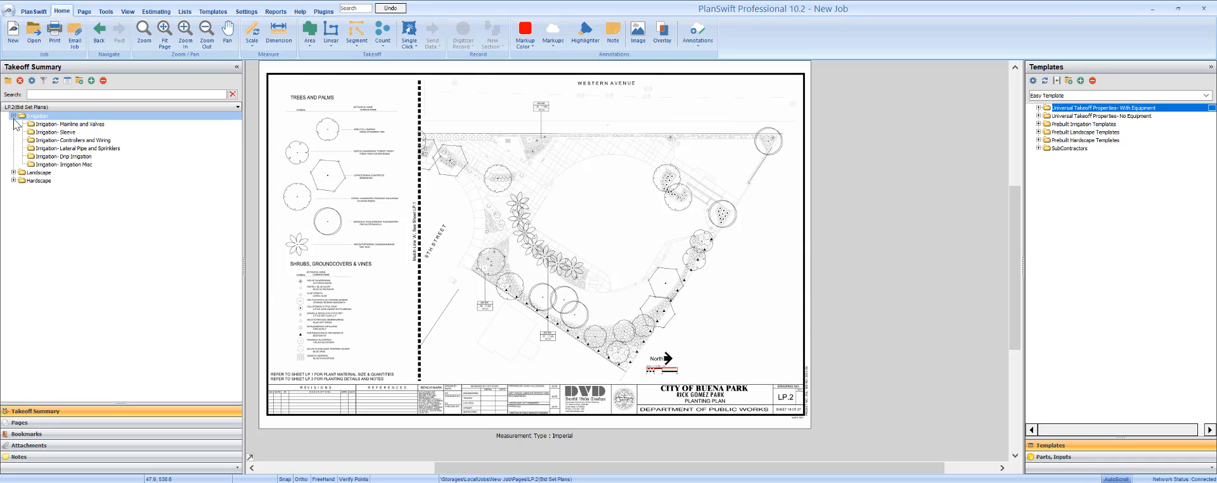
{"action": "left_click", "coordinate": [13, 157]}
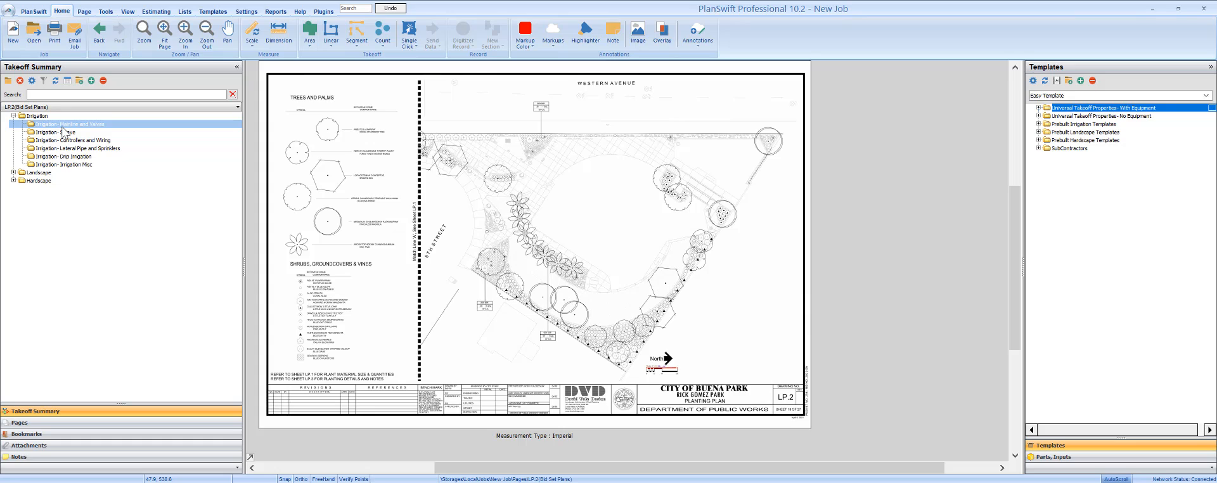
{"action": "left_click", "coordinate": [62, 127]}
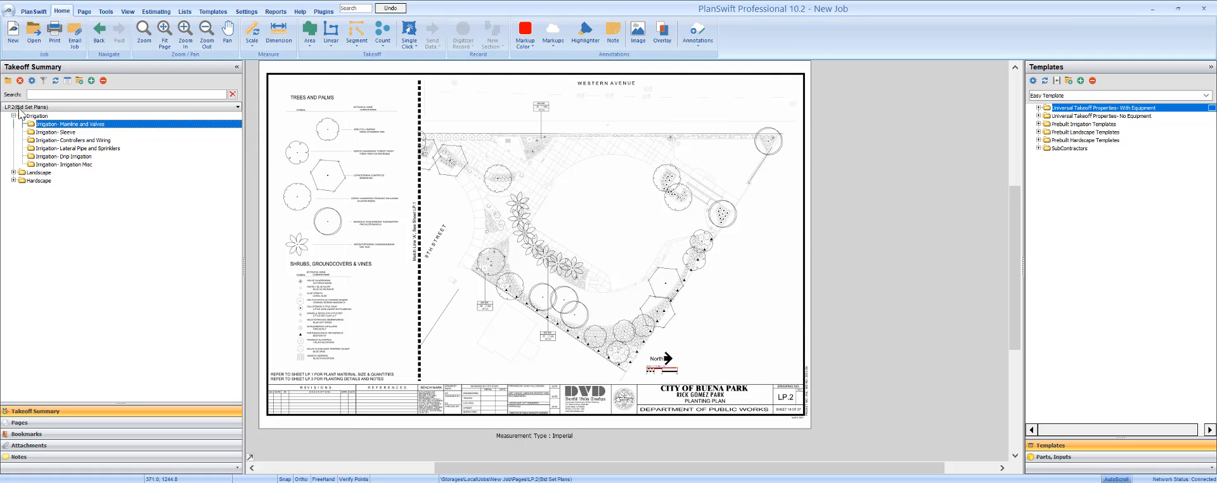
- Start a Soil Prep, Fertilizer, Till and Rake takeoff from the prebuilt Landscape- Soil Prep and Bulk Materials templates
{"action": "scroll", "coordinate": [573, 203], "scroll_direction": "up", "scroll_amount": 5}
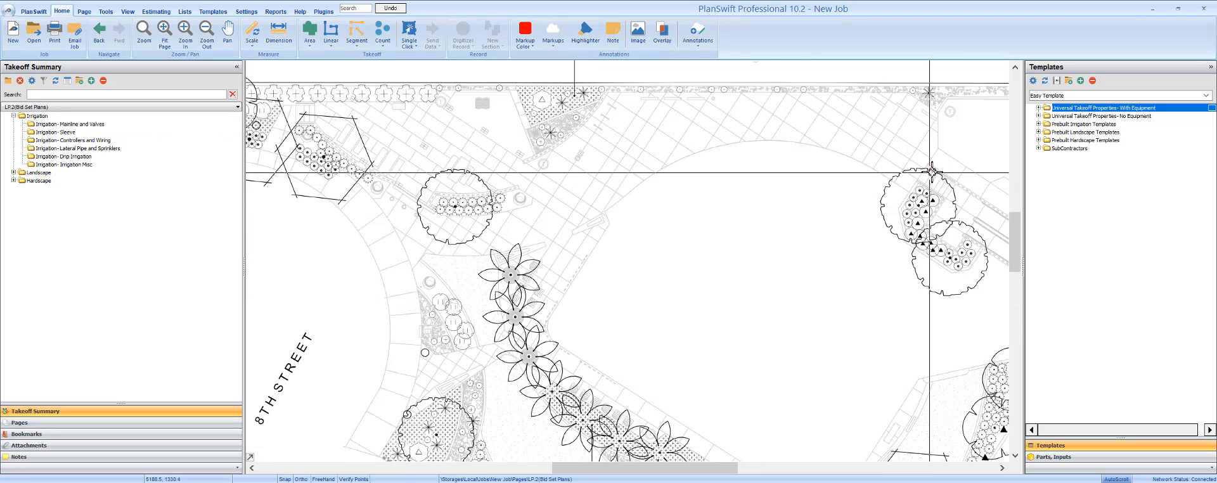
{"action": "left_click", "coordinate": [1039, 132]}
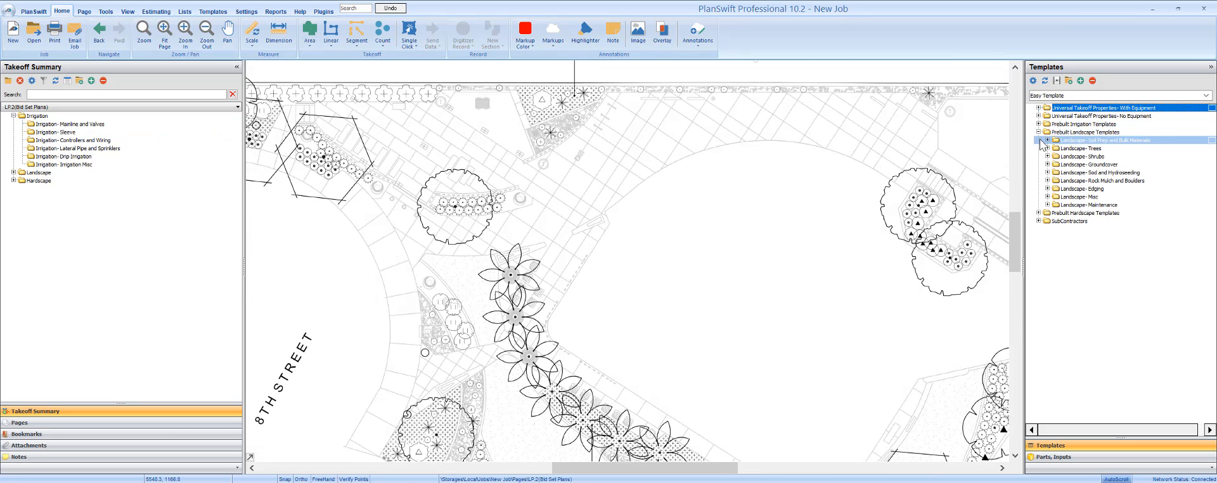
{"action": "left_click", "coordinate": [1046, 140]}
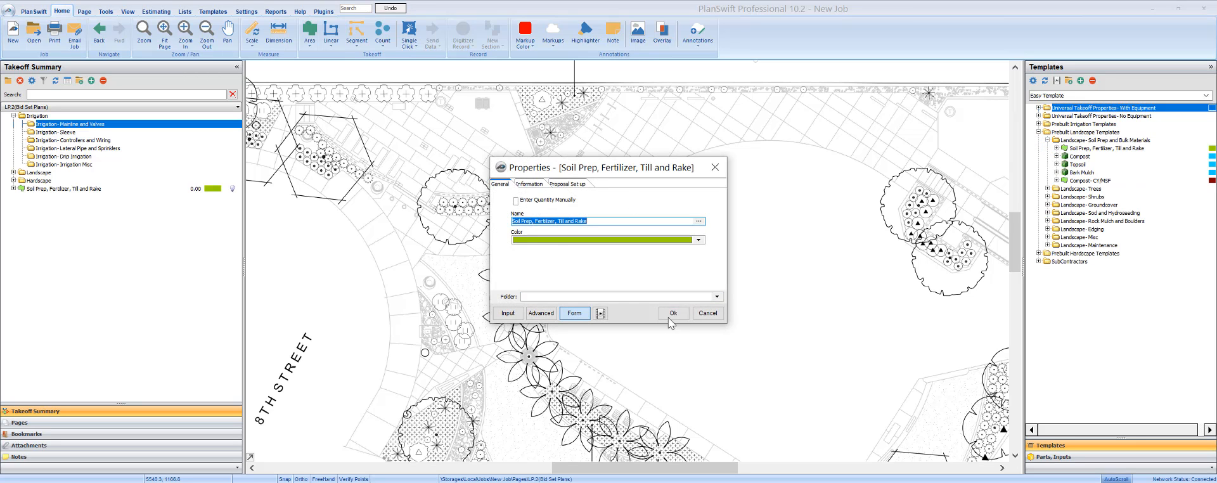
{"action": "left_click", "coordinate": [673, 313]}
- Trace the plus-hatched planting bed below Western Avenue as the soil prep area and stop recording
{"action": "scroll", "coordinate": [517, 89], "scroll_direction": "up", "scroll_amount": 5}
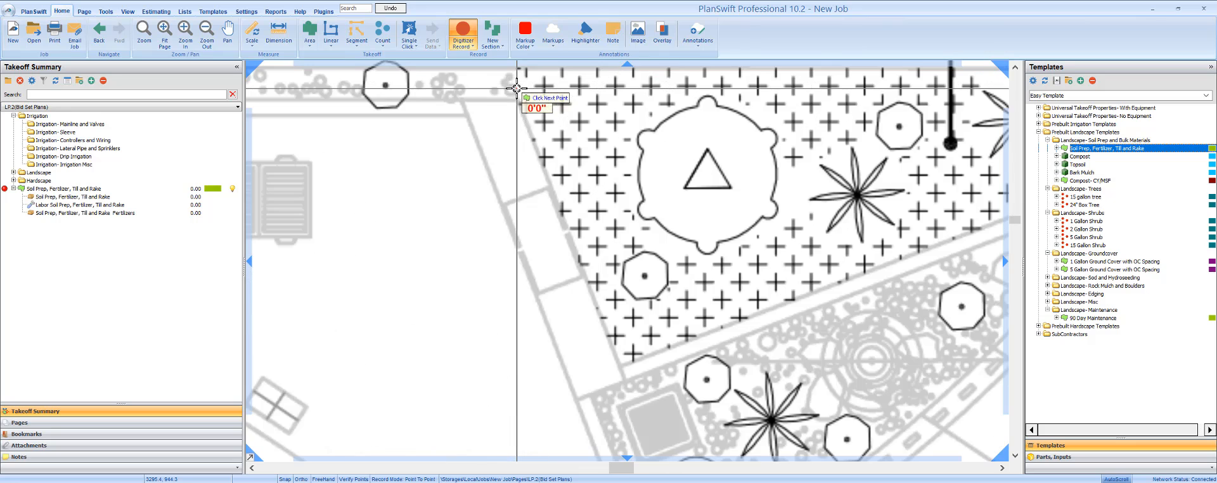
{"action": "left_click", "coordinate": [520, 102]}
{"action": "left_click_drag", "start_coordinate": [520, 102], "coordinate": [517, 157]}
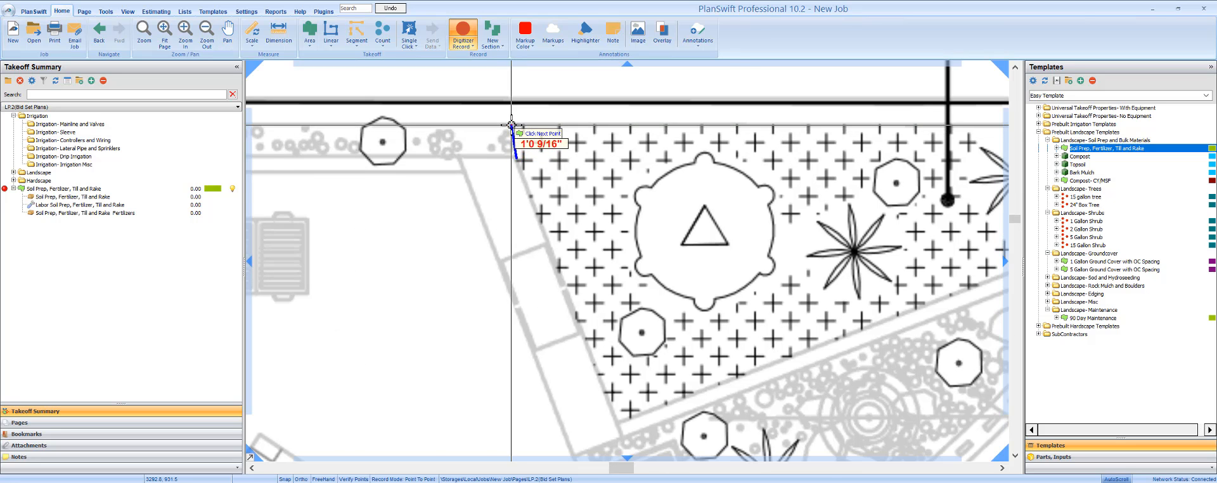
{"action": "left_click", "coordinate": [512, 124]}
{"action": "scroll", "coordinate": [512, 124], "scroll_direction": "down", "scroll_amount": 2}
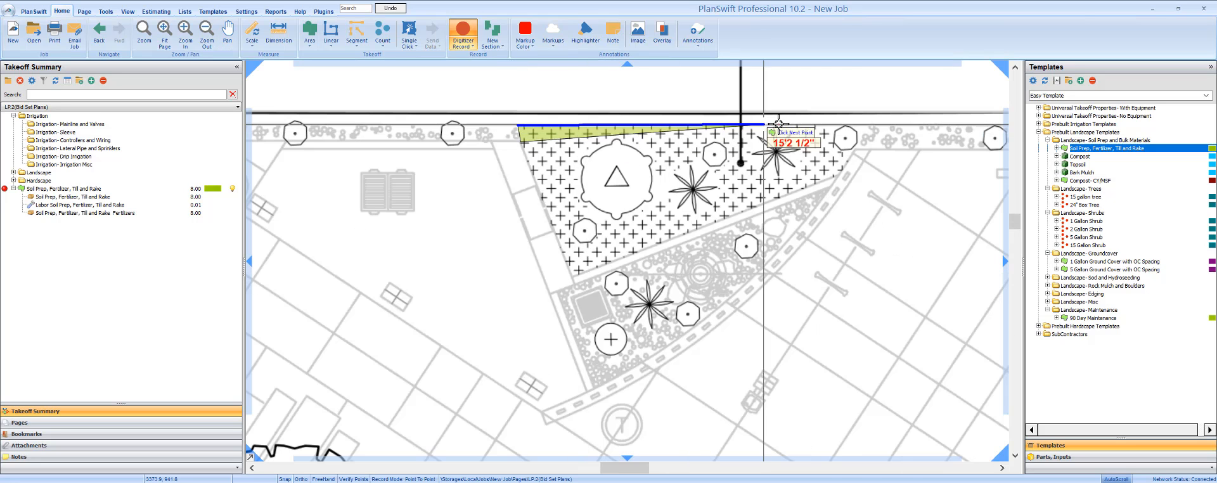
{"action": "left_click", "coordinate": [861, 127]}
{"action": "left_click", "coordinate": [839, 175]}
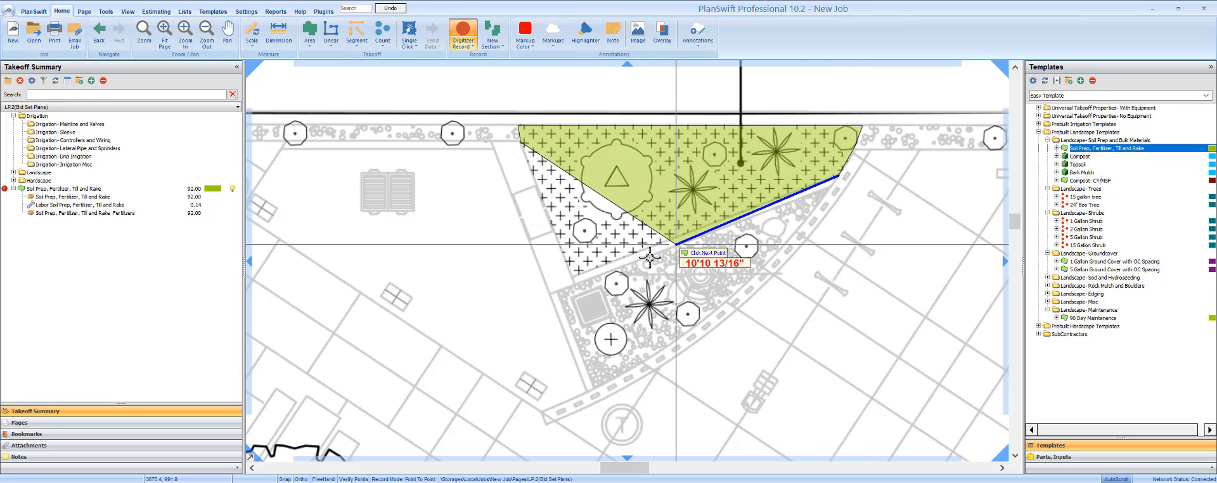
{"action": "double_click", "coordinate": [572, 277]}
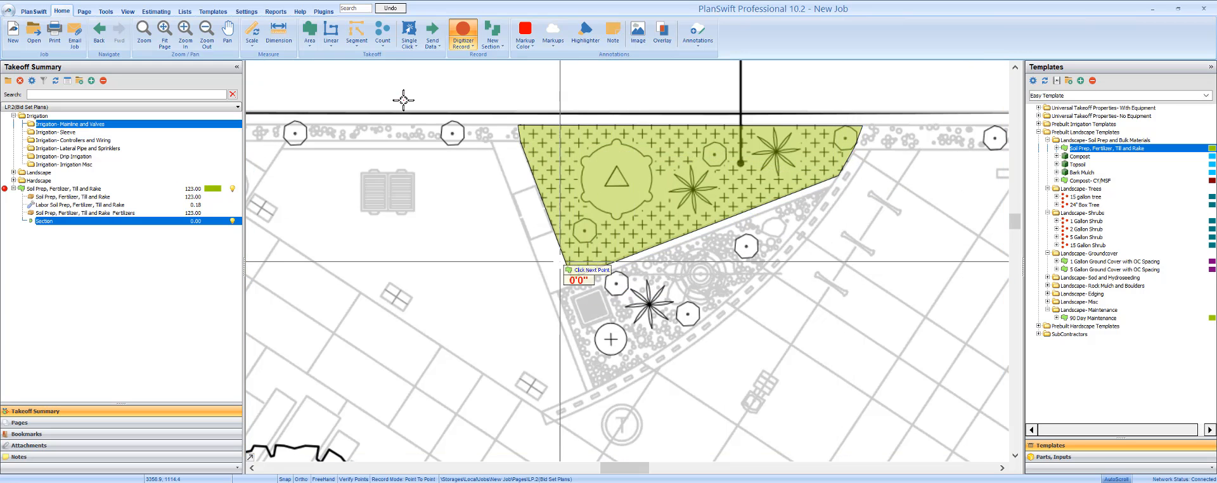
{"action": "left_click", "coordinate": [464, 34]}
- Move the Soil Prep, Fertilizer, Till and Rake takeoff into the Landscape- Soil Prep and Bulk Materials folder of the takeoff summary
{"action": "scroll", "coordinate": [600, 153], "scroll_direction": "down", "scroll_amount": 3}
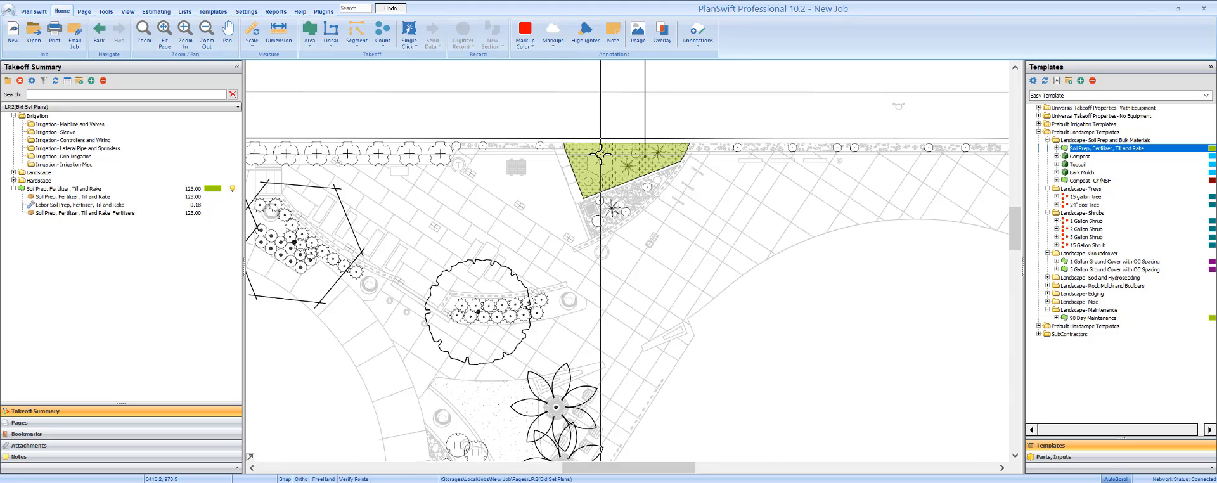
{"action": "mouse_move", "coordinate": [601, 154]}
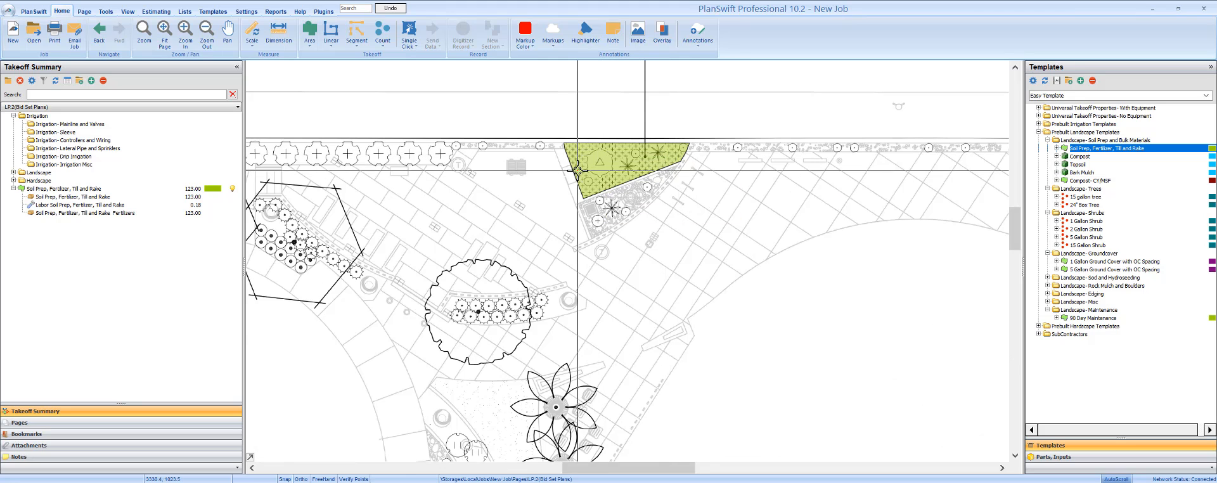
{"action": "left_click", "coordinate": [13, 188]}
{"action": "left_click", "coordinate": [26, 190]}
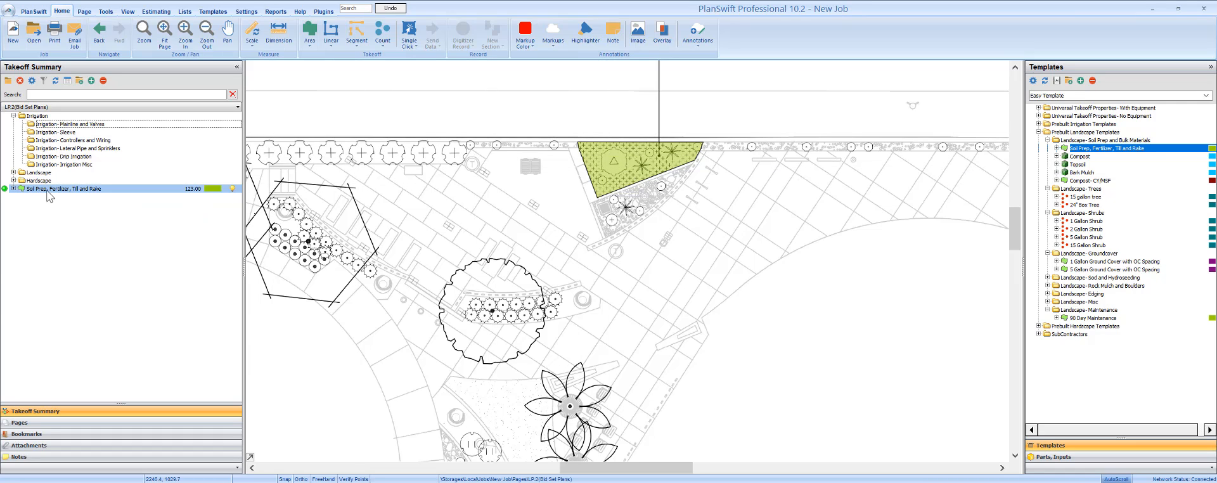
{"action": "left_click_drag", "start_coordinate": [50, 196], "coordinate": [73, 133]}
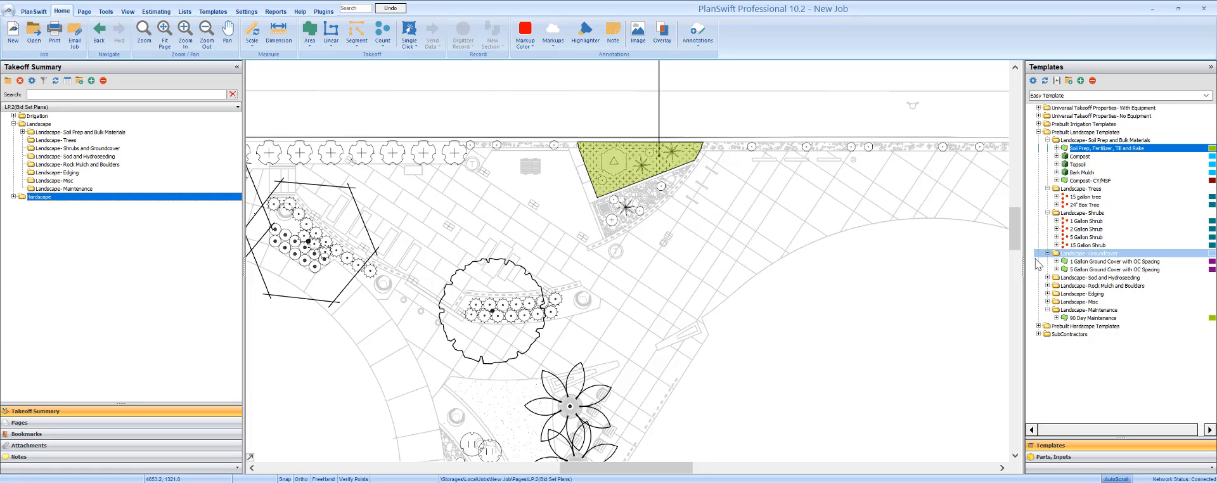
- Start a Sod takeoff from the prebuilt Landscape- Sod and Hydroseeding templates, keeping its default properties
{"action": "left_click", "coordinate": [1048, 278]}
{"action": "left_click", "coordinate": [1032, 286]}
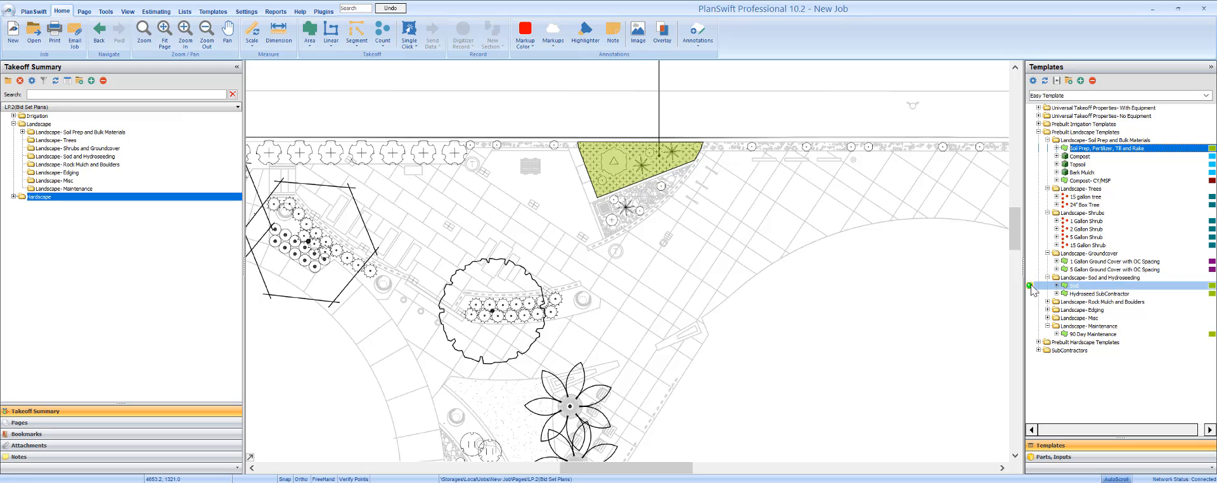
{"action": "left_click", "coordinate": [674, 313]}
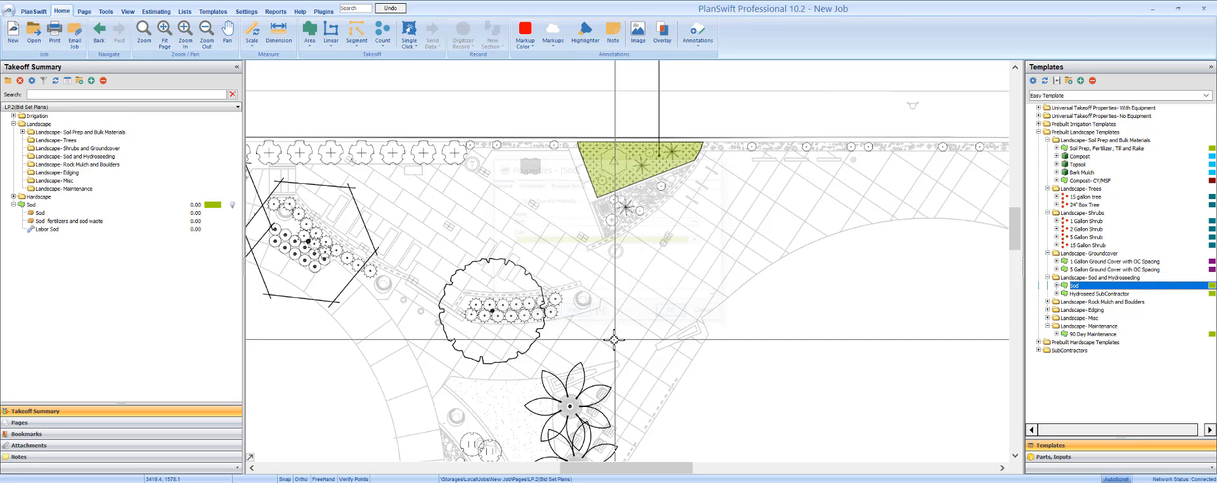
- Trace the curved edge beside the shrub bed and the lower edge of the stippled lawn for the Sod takeoff
{"action": "scroll", "coordinate": [614, 340], "scroll_direction": "up", "scroll_amount": 2}
{"action": "scroll", "coordinate": [449, 149], "scroll_direction": "up", "scroll_amount": 5}
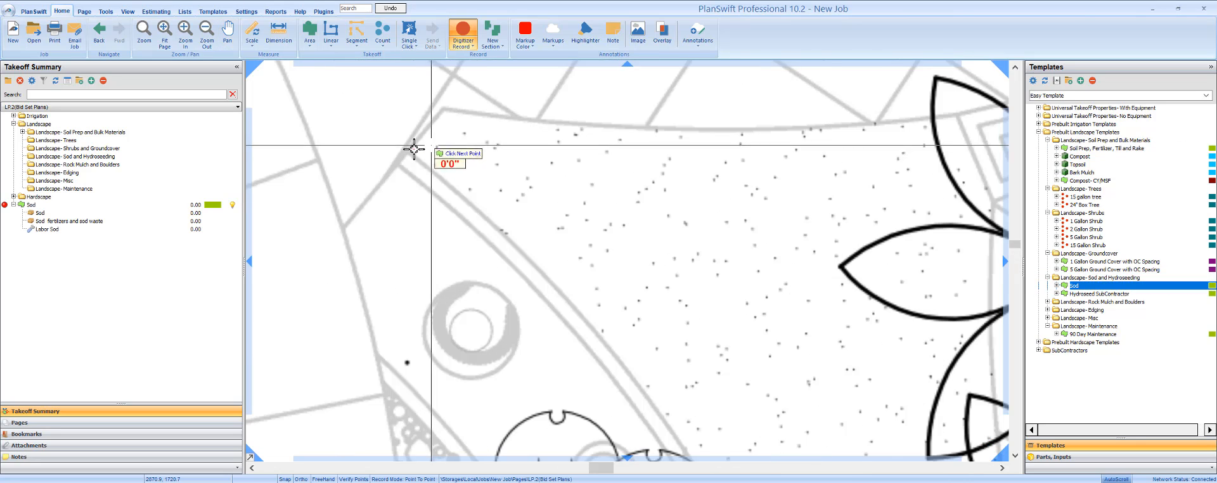
{"action": "scroll", "coordinate": [408, 158], "scroll_direction": "down", "scroll_amount": 3}
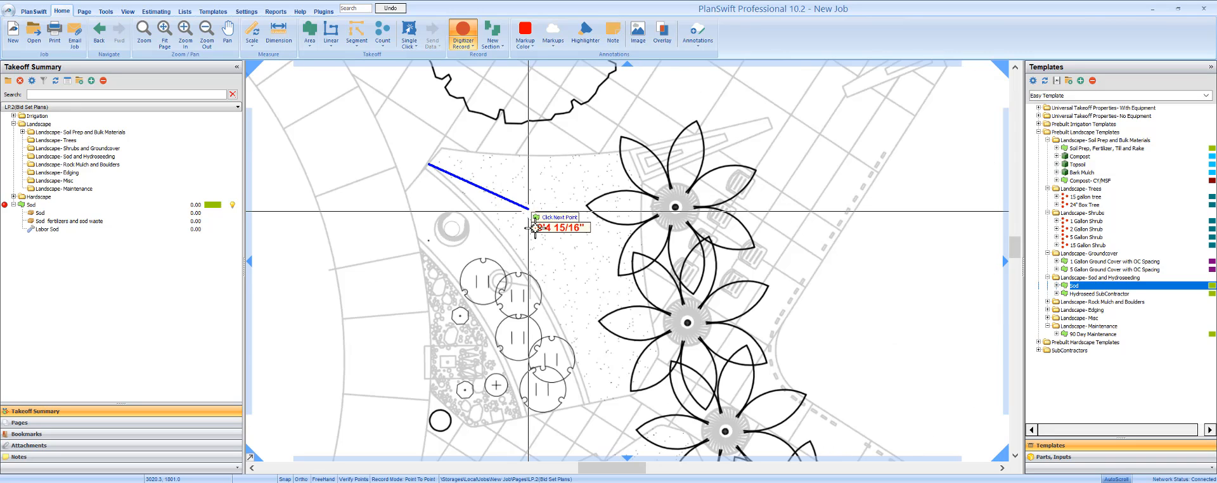
{"action": "scroll", "coordinate": [535, 279], "scroll_direction": "up", "scroll_amount": 2}
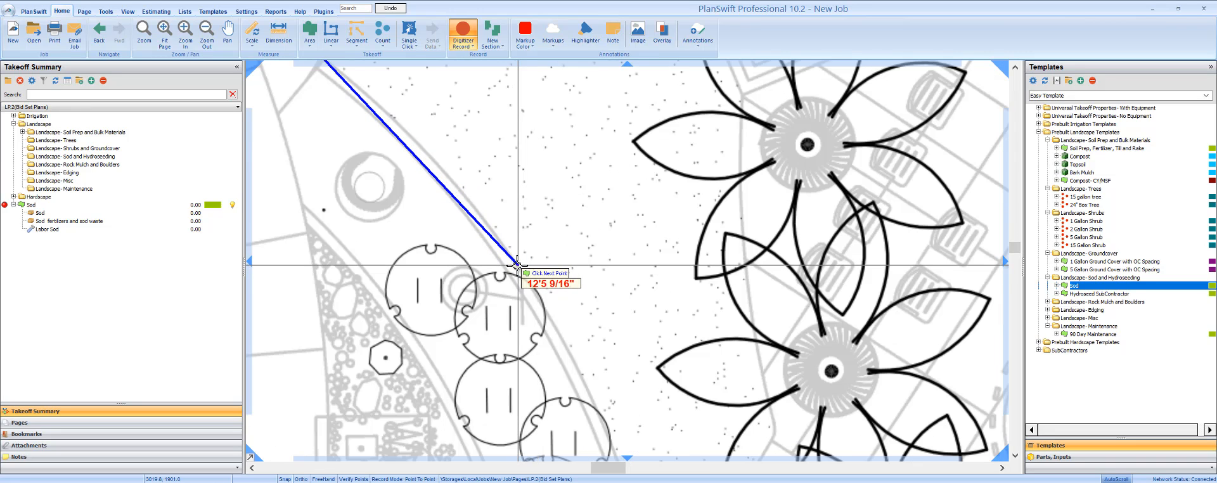
{"action": "left_click", "coordinate": [518, 263]}
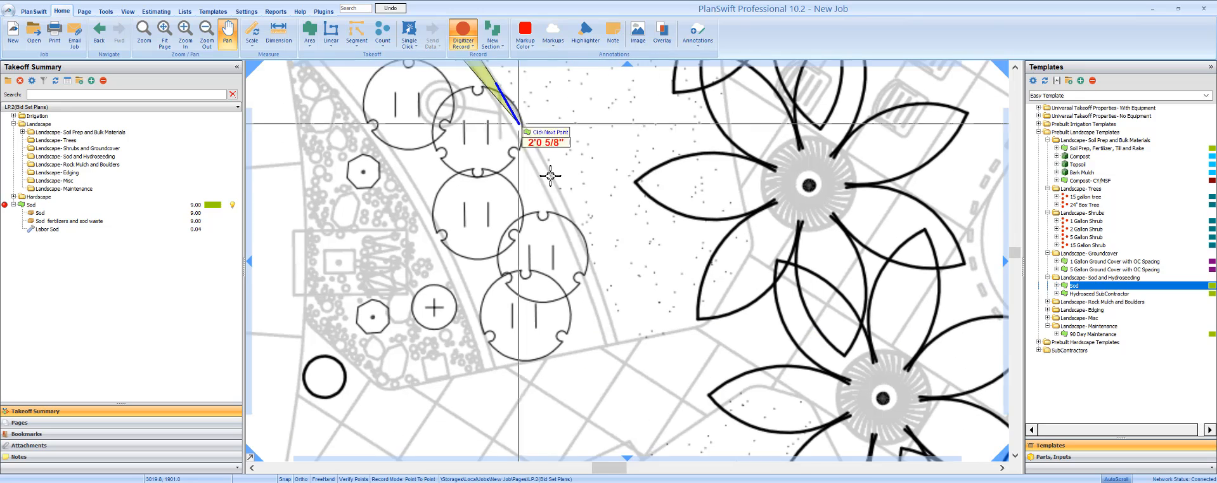
{"action": "left_click", "coordinate": [615, 343]}
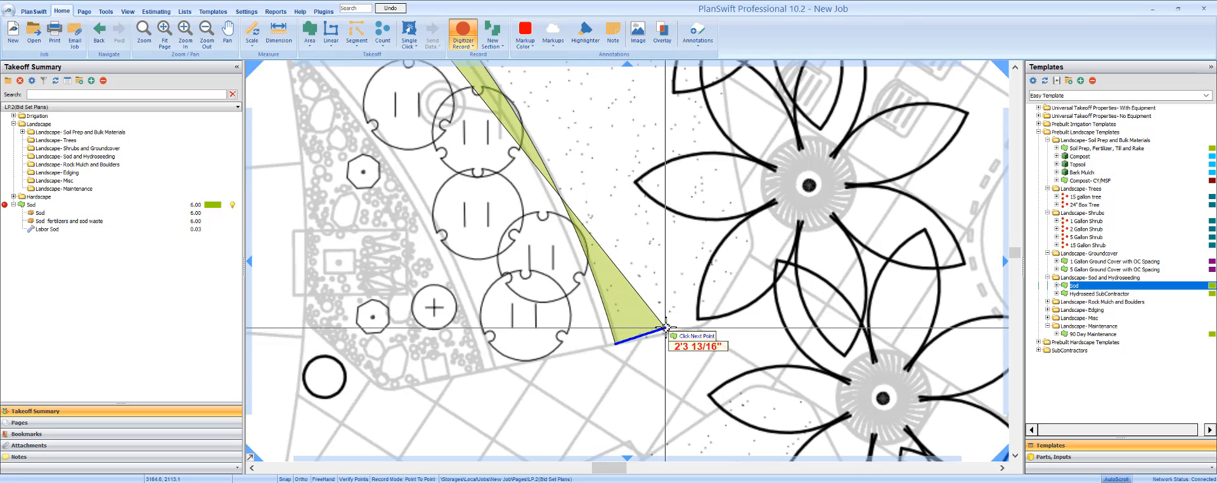
{"action": "left_click", "coordinate": [706, 325]}
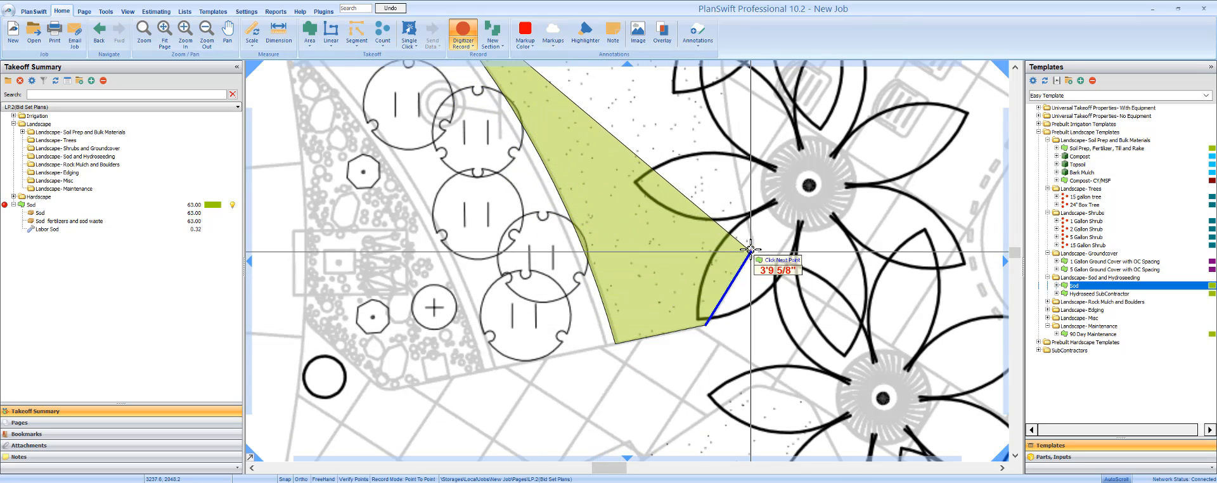
- Trace the sod area's edge beneath the palm symbols up to its upper corner, using an arc segment where it curves
{"action": "left_click", "coordinate": [752, 251]}
{"action": "left_click", "coordinate": [752, 241]}
{"action": "left_click_drag", "start_coordinate": [751, 240], "coordinate": [665, 443]}
{"action": "key", "text": "a"}
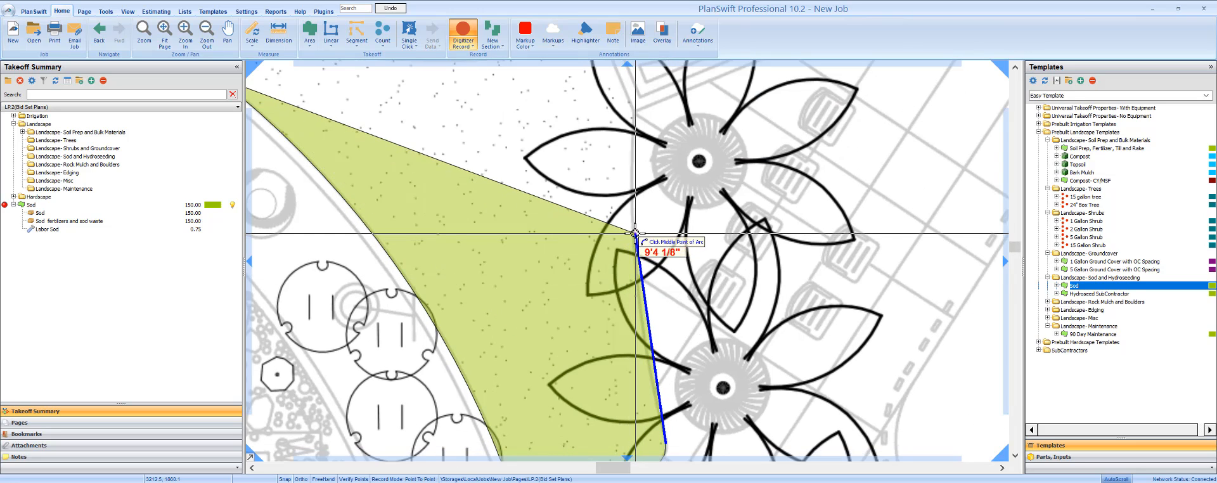
{"action": "left_click", "coordinate": [635, 233]}
{"action": "left_click", "coordinate": [633, 114]}
{"action": "left_click_drag", "start_coordinate": [633, 114], "coordinate": [662, 320]}
{"action": "left_click", "coordinate": [639, 255]}
- Trace the sod area's curved upper edge with an arc and complete the outline at its far corner
{"action": "key", "text": "a"}
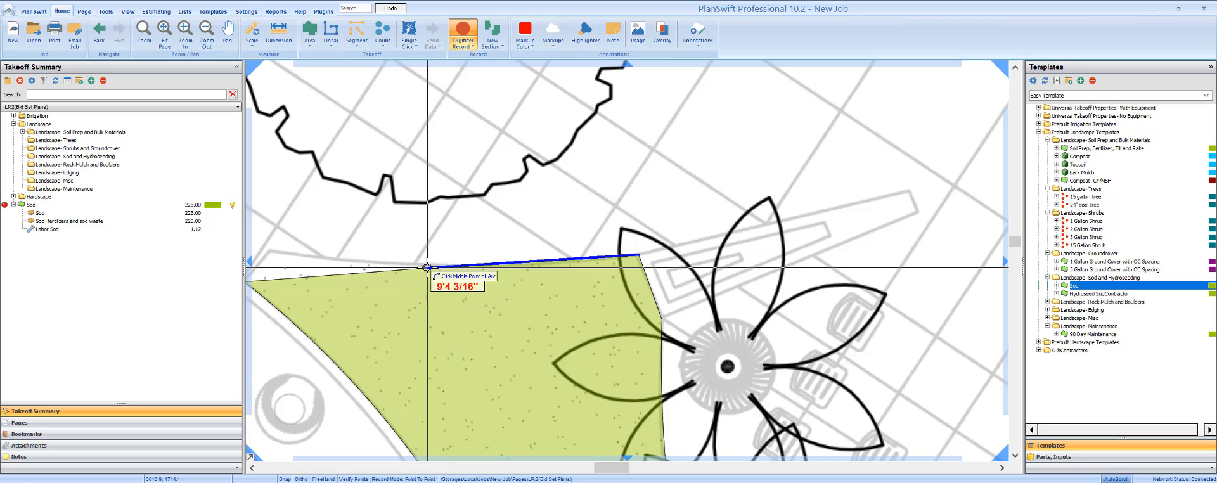
{"action": "left_click", "coordinate": [427, 267]}
{"action": "left_click_drag", "start_coordinate": [428, 267], "coordinate": [579, 253]}
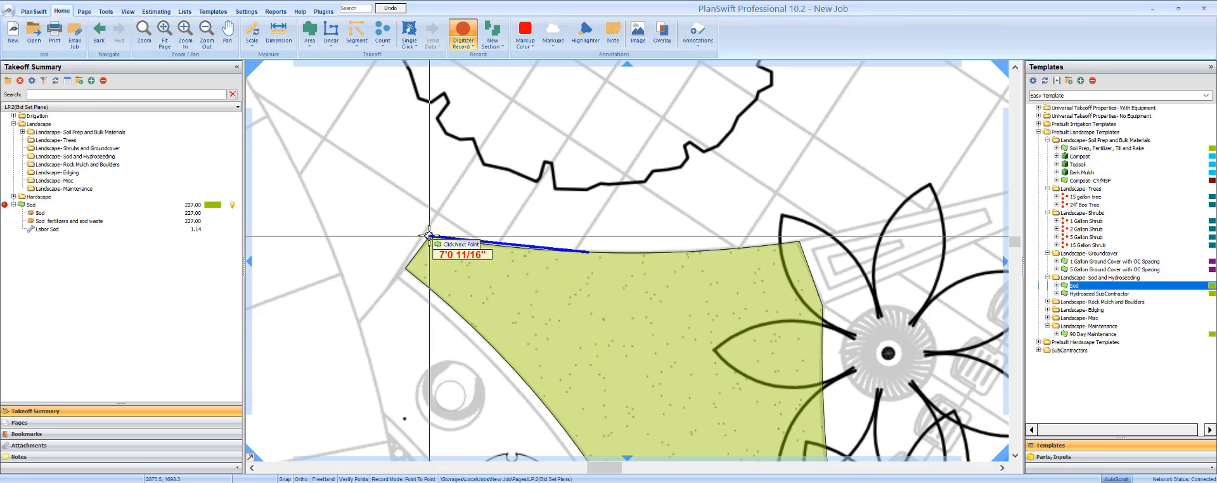
{"action": "left_click", "coordinate": [429, 236]}
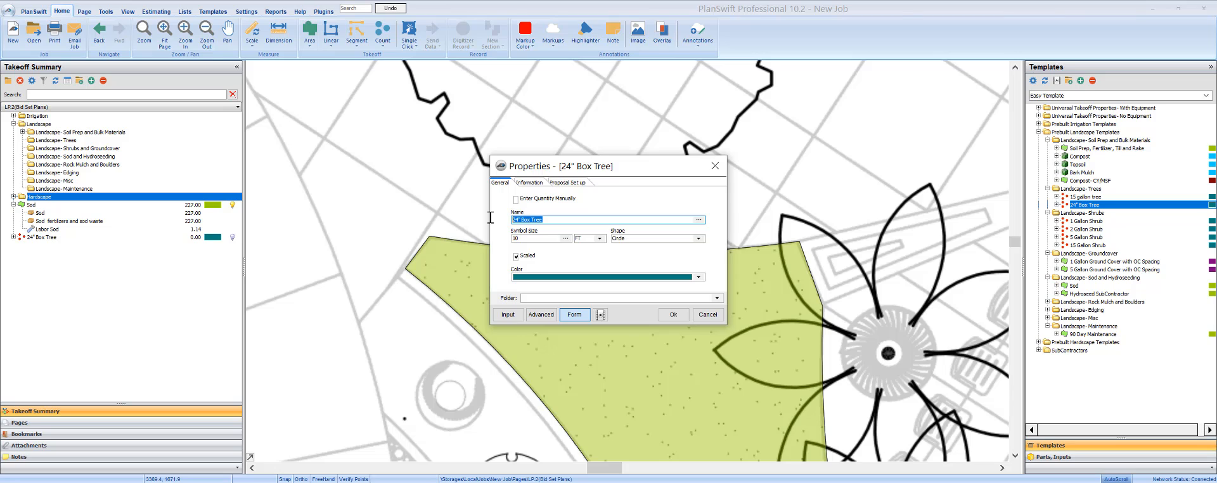
- Name the 24" Box Tree takeoff Common Name Tree, assign it to the Landscape- Trees folder and start recording
{"action": "type", "text": "Common"}
{"action": "left_click", "coordinate": [717, 298]}
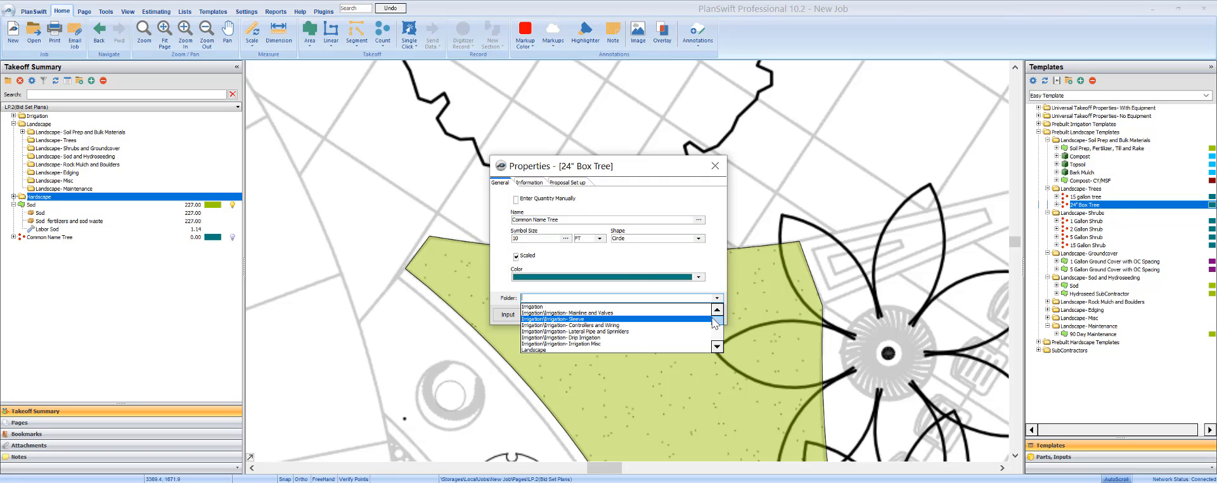
{"action": "scroll", "coordinate": [714, 324], "scroll_direction": "down", "scroll_amount": 3}
{"action": "left_click", "coordinate": [588, 319]}
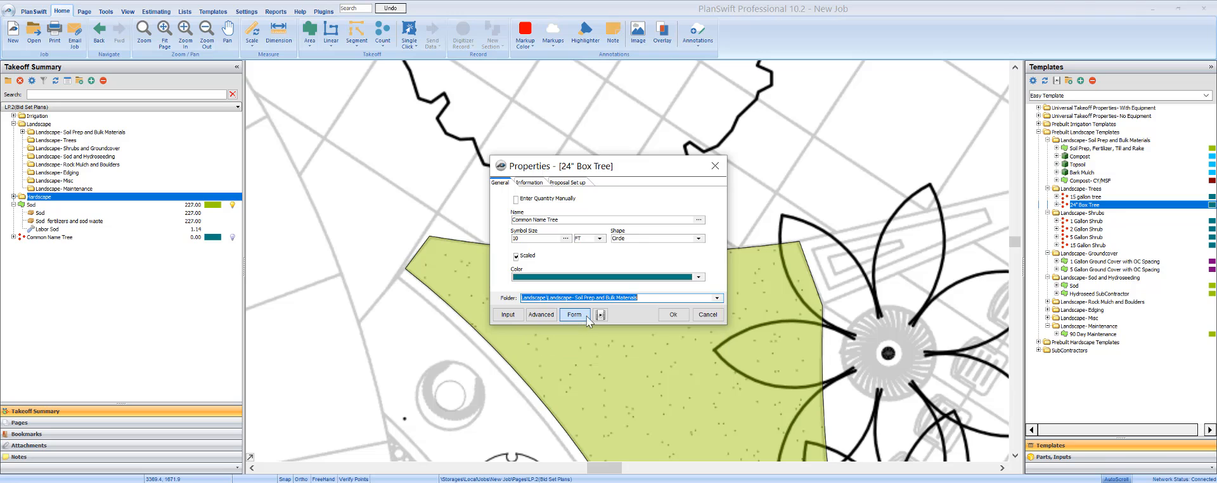
{"action": "left_click", "coordinate": [717, 298]}
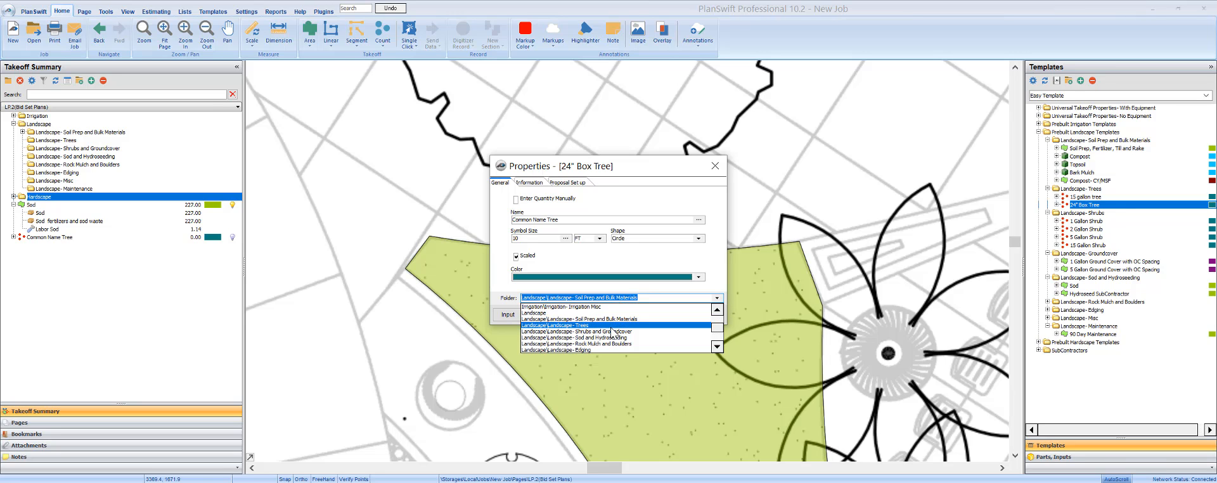
{"action": "left_click", "coordinate": [683, 324]}
{"action": "left_click", "coordinate": [674, 315]}
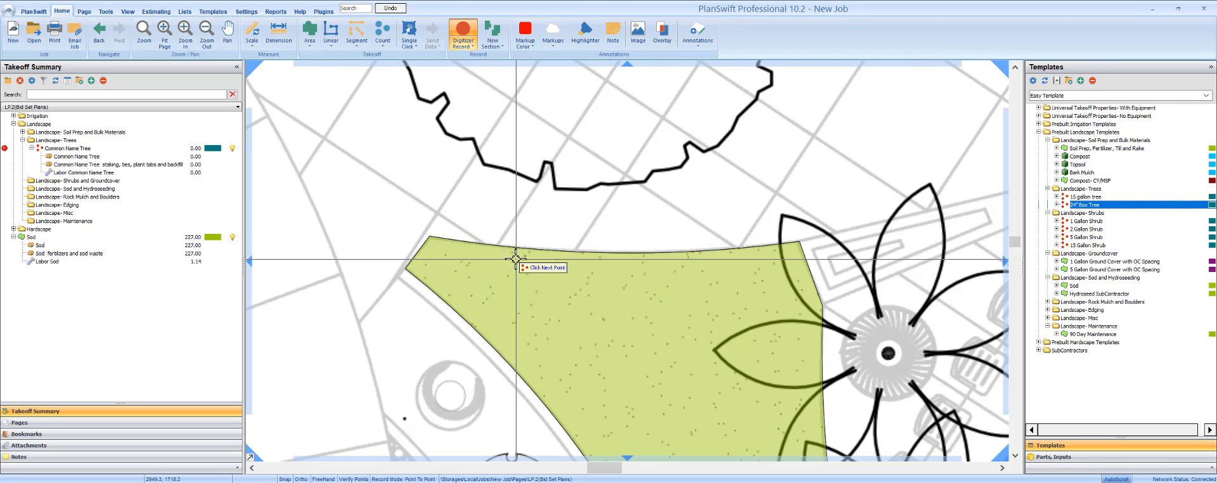
- Count five trees for the Common Name Tree takeoff around the sod area and nearby planting beds, and stop recording
{"action": "scroll", "coordinate": [603, 291], "scroll_direction": "down", "scroll_amount": 3}
{"action": "left_click", "coordinate": [625, 280]}
{"action": "left_click", "coordinate": [542, 194]}
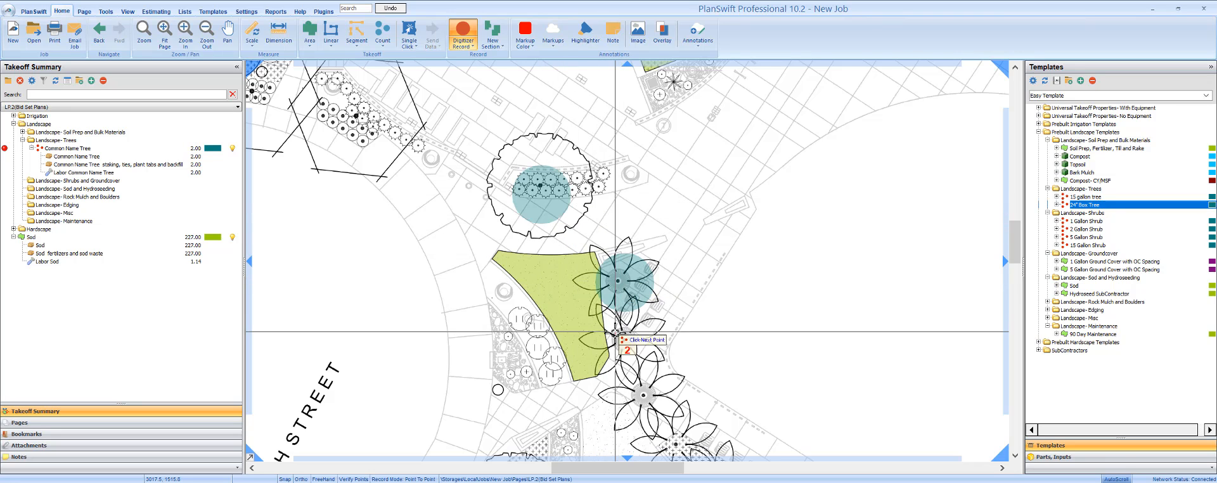
{"action": "left_click", "coordinate": [624, 339]}
{"action": "left_click", "coordinate": [526, 244]}
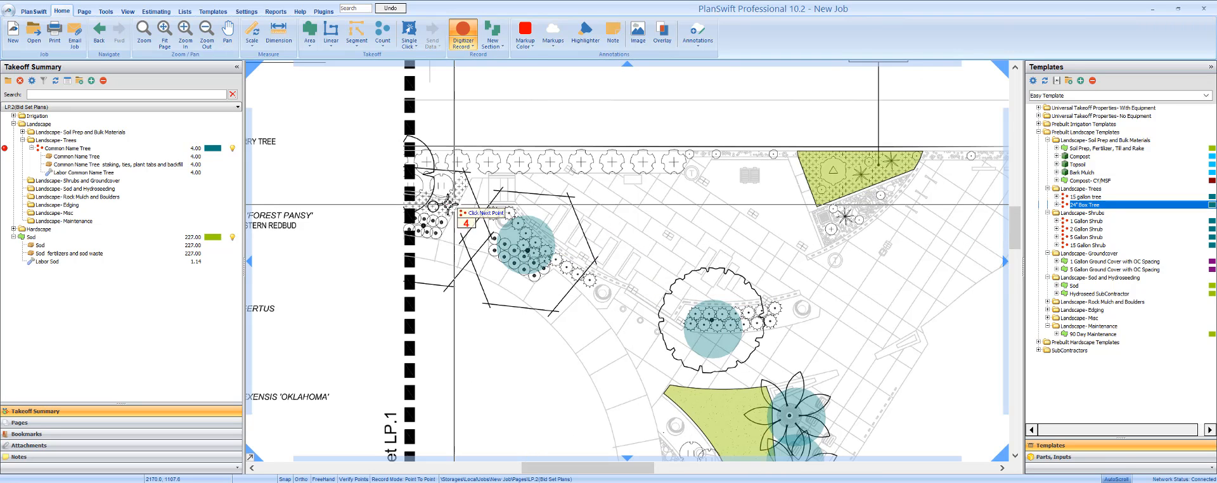
{"action": "left_click", "coordinate": [442, 209]}
{"action": "left_click", "coordinate": [32, 148]}
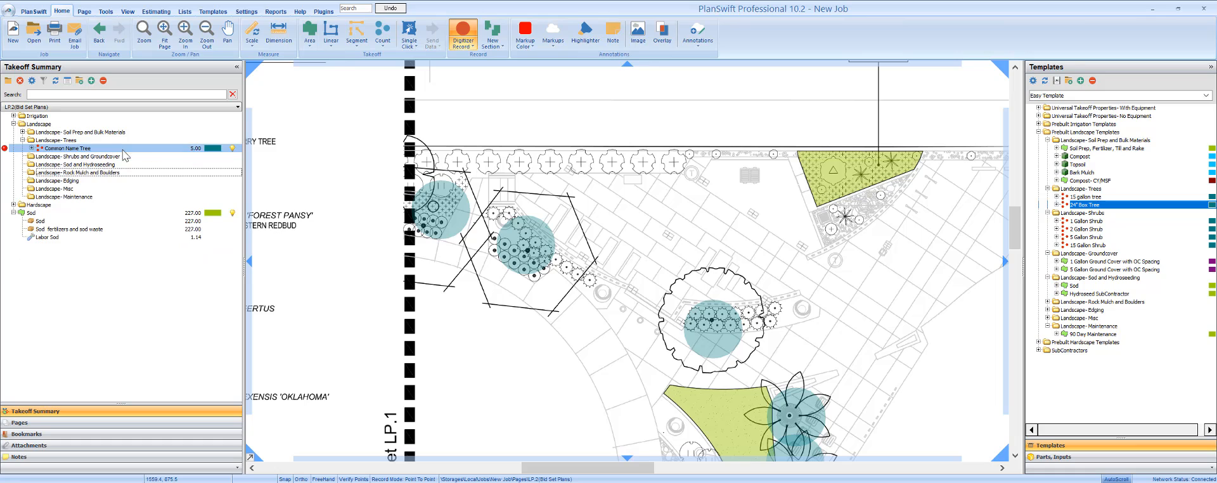
{"action": "left_click", "coordinate": [19, 150]}
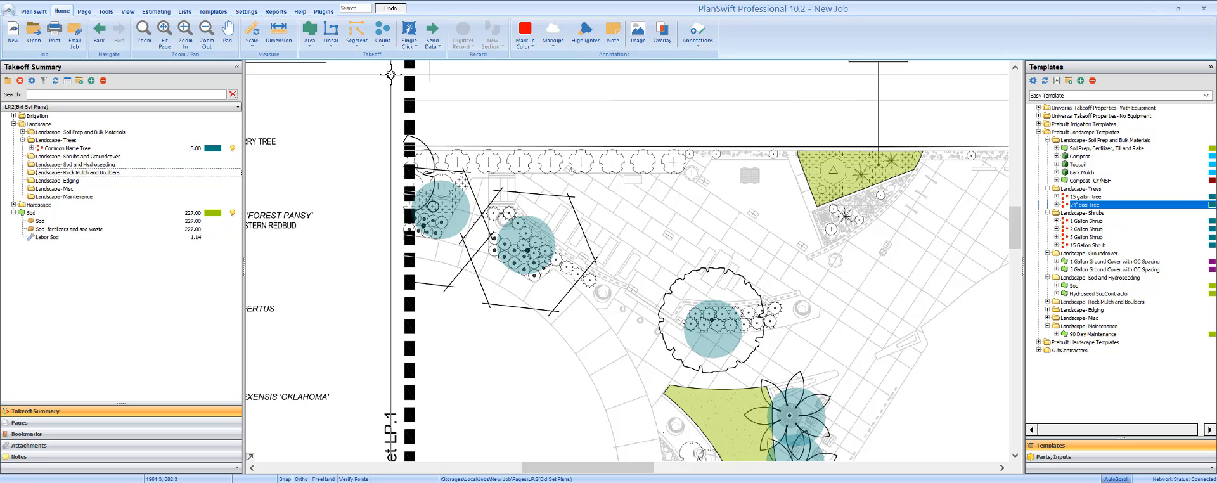
- Move the Sod takeoff into the Landscape- Sod and Hydroseeding folder and expand that folder
{"action": "scroll", "coordinate": [406, 123], "scroll_direction": "down", "scroll_amount": 3}
{"action": "scroll", "coordinate": [406, 124], "scroll_direction": "down", "scroll_amount": 2}
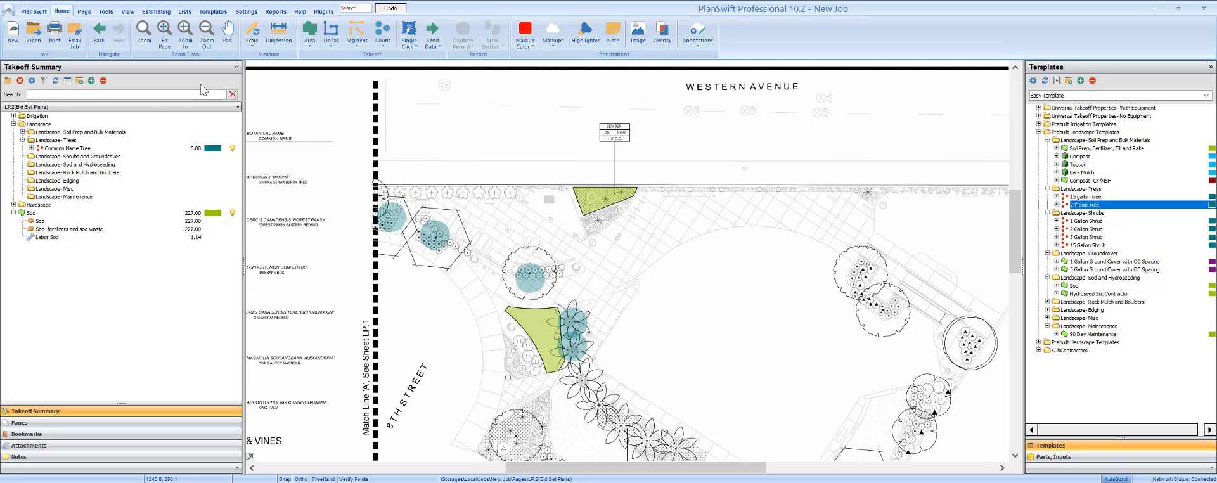
{"action": "left_click", "coordinate": [21, 143]}
{"action": "left_click", "coordinate": [22, 140]}
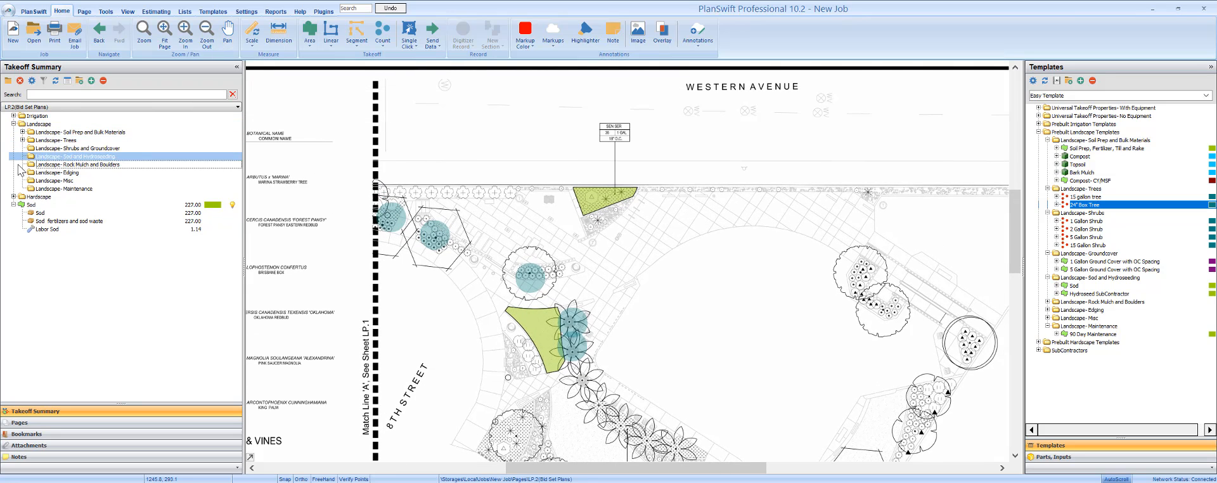
{"action": "left_click", "coordinate": [13, 205]}
{"action": "left_click_drag", "start_coordinate": [30, 209], "coordinate": [27, 157]}
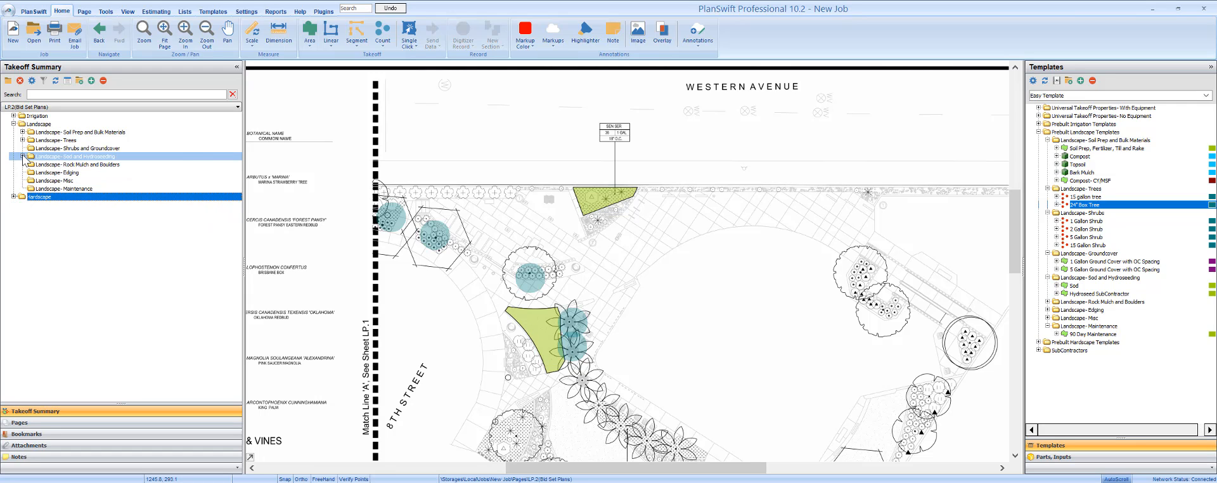
{"action": "left_click", "coordinate": [22, 157]}
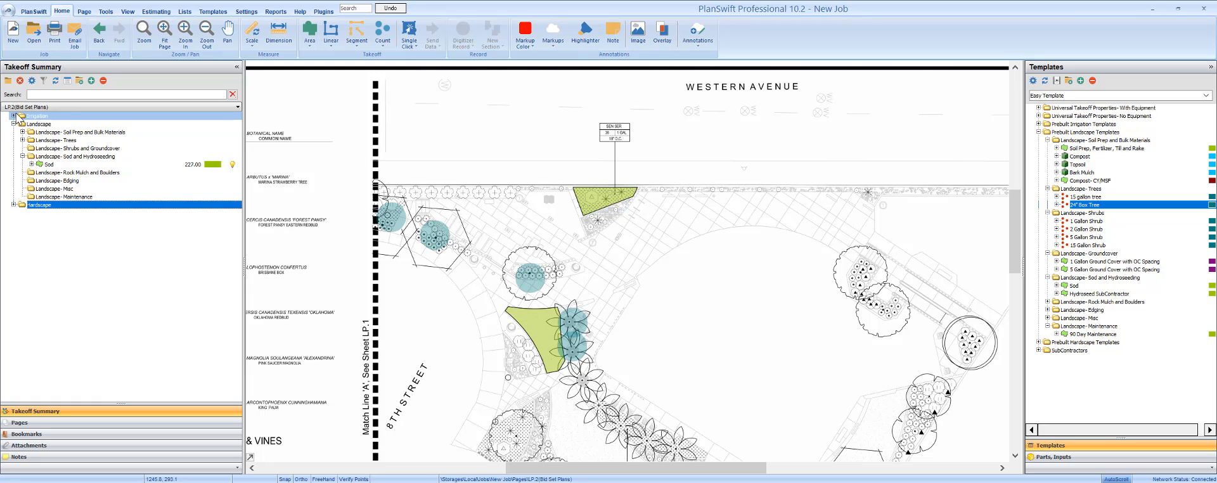
{"action": "scroll", "coordinate": [442, 159], "scroll_direction": "down", "scroll_amount": 1}
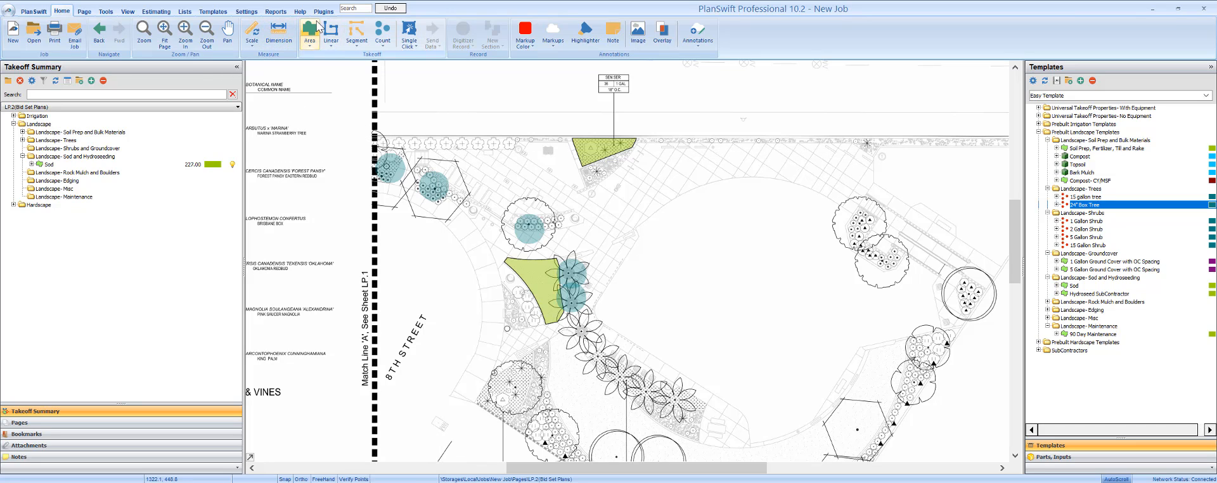
- Examine the bid amounts in the Easy Template- Proposal by Folders and Easy Template- Proposal by Division reports
{"action": "left_click", "coordinate": [276, 13]}
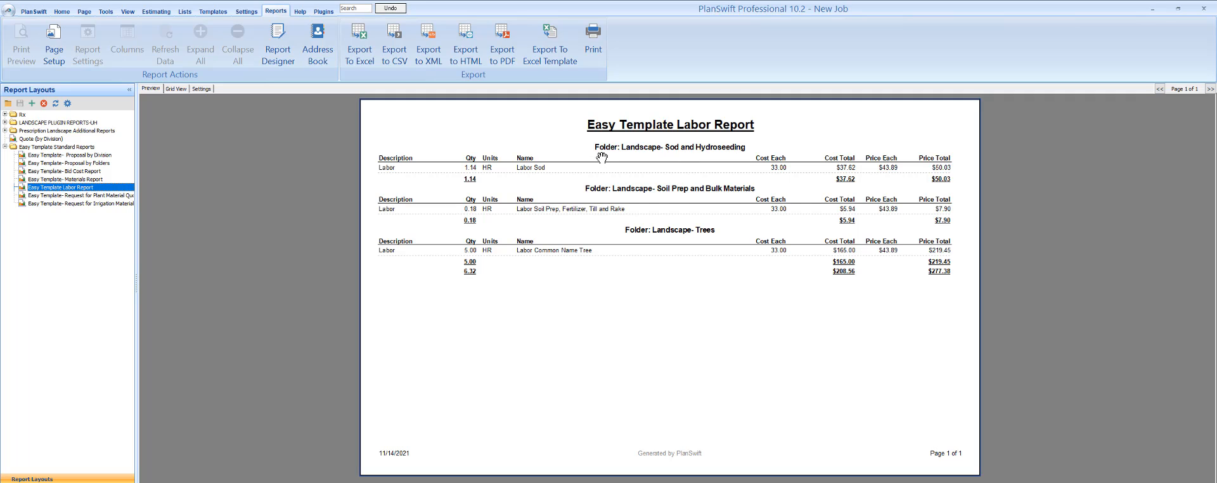
{"action": "left_click", "coordinate": [97, 163]}
{"action": "scroll", "coordinate": [513, 204], "scroll_direction": "up", "scroll_amount": 3}
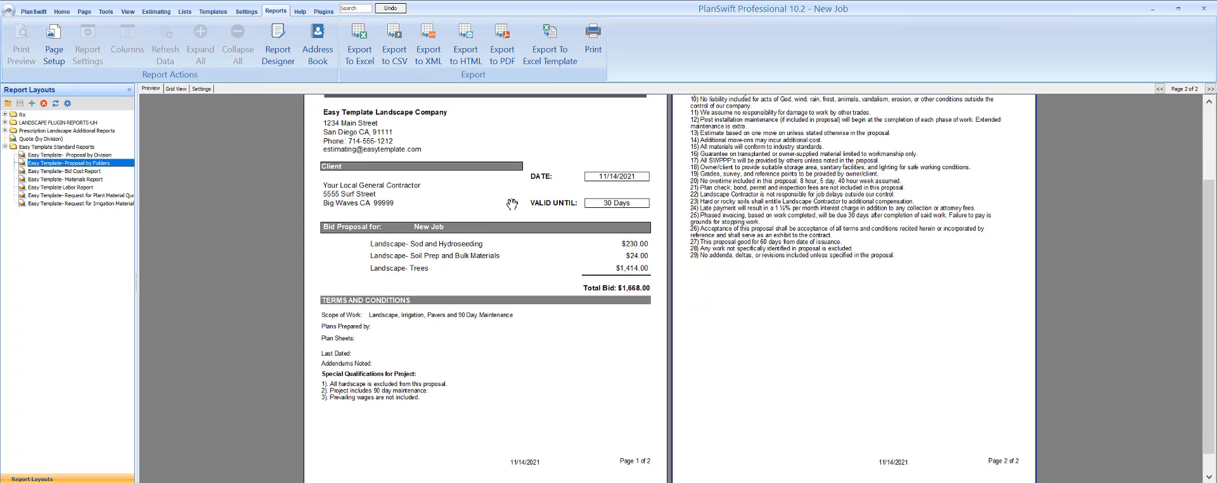
{"action": "scroll", "coordinate": [512, 204], "scroll_direction": "up", "scroll_amount": 2}
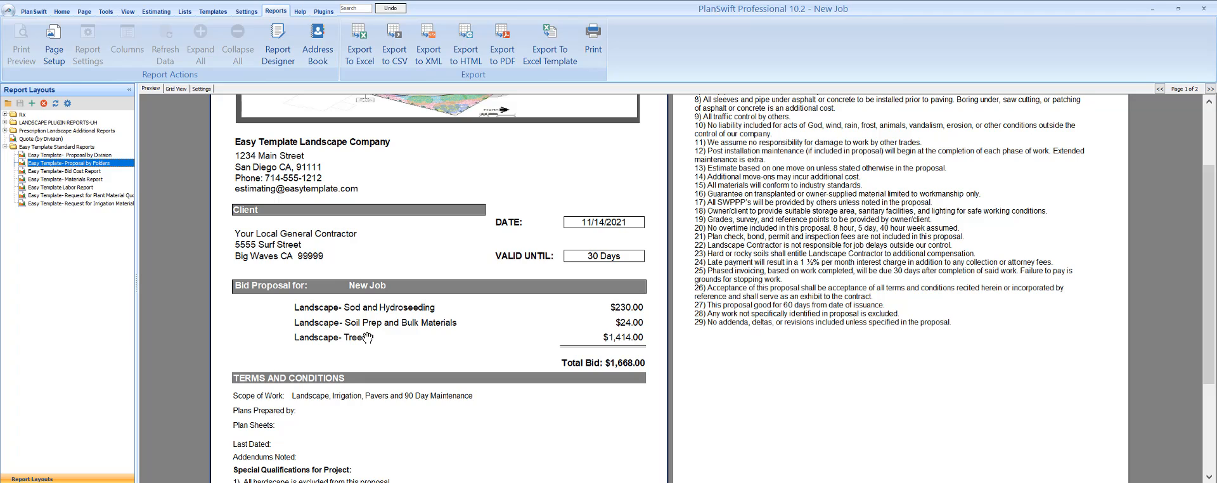
{"action": "left_click", "coordinate": [67, 155]}
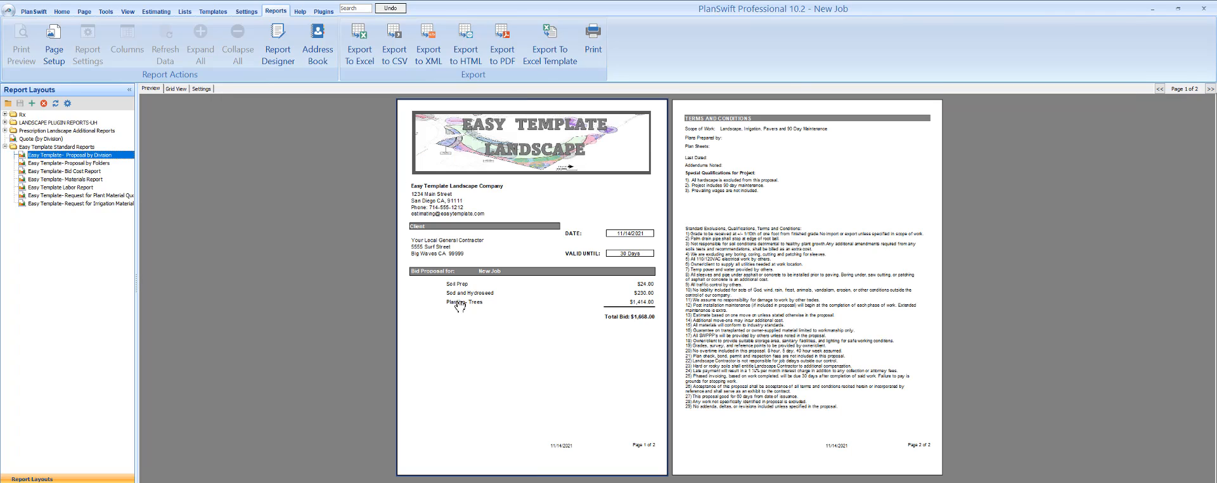
{"action": "scroll", "coordinate": [464, 308], "scroll_direction": "down", "scroll_amount": 1}
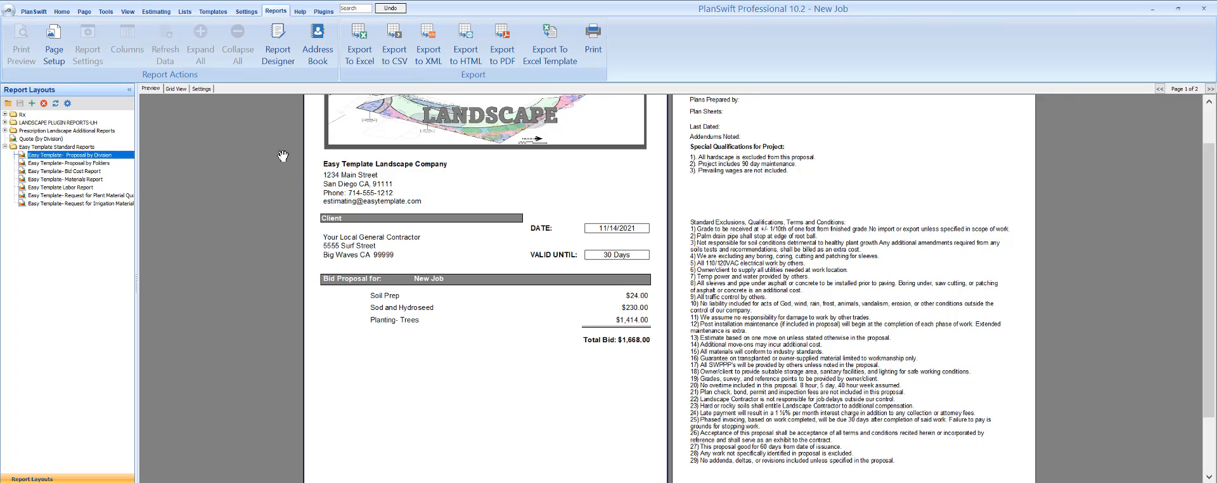
- Examine the entries of the Division list and the blank line where a custom division can be entered
{"action": "left_click", "coordinate": [184, 13]}
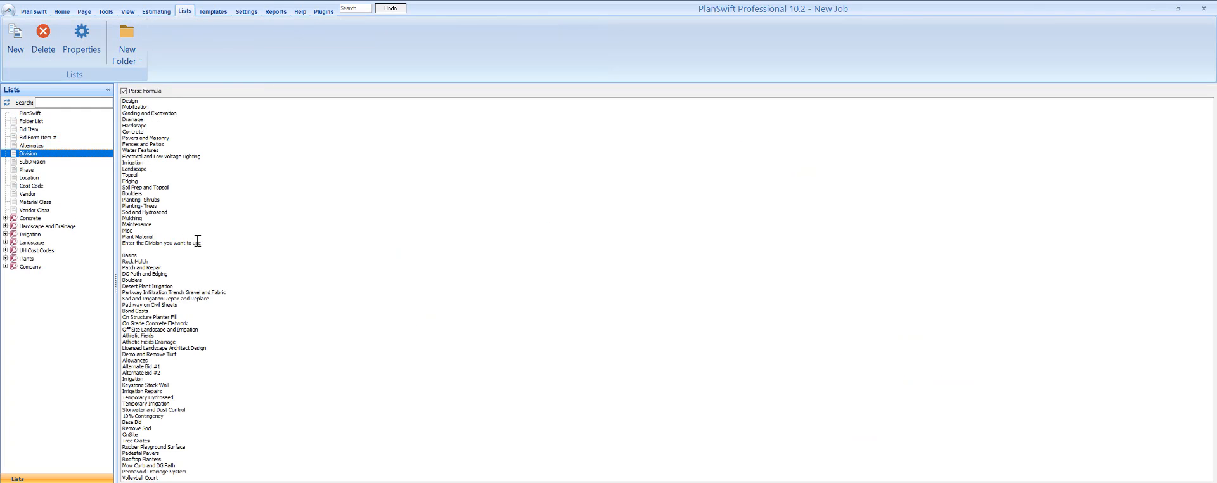
{"action": "left_click", "coordinate": [163, 230]}
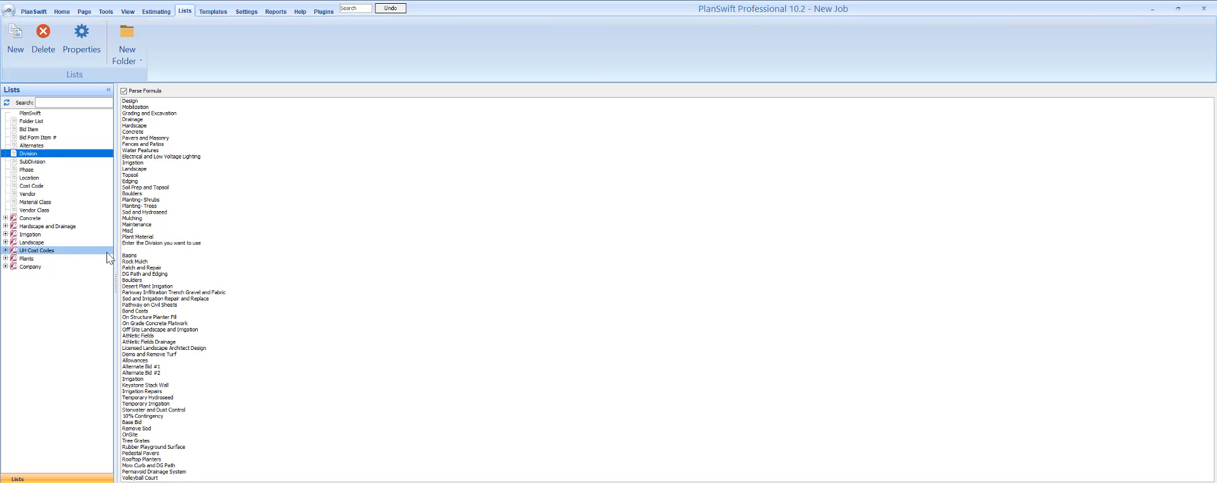
{"action": "left_click", "coordinate": [130, 249]}
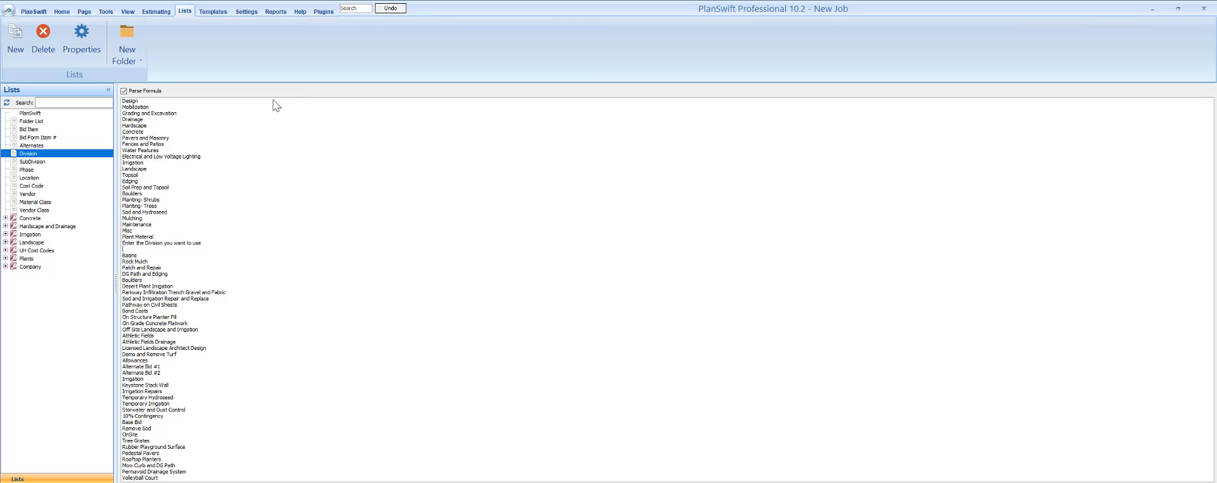
- Examine the quantities and costs per folder in the Easy Template- Materials Report and the Easy Template Labor Report
{"action": "left_click", "coordinate": [276, 11]}
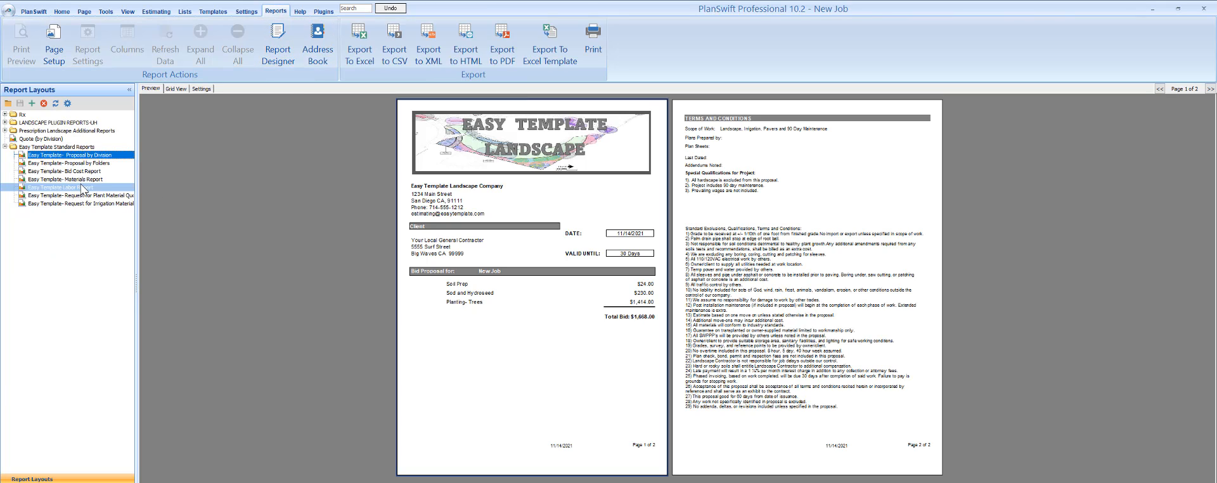
{"action": "left_click", "coordinate": [86, 180]}
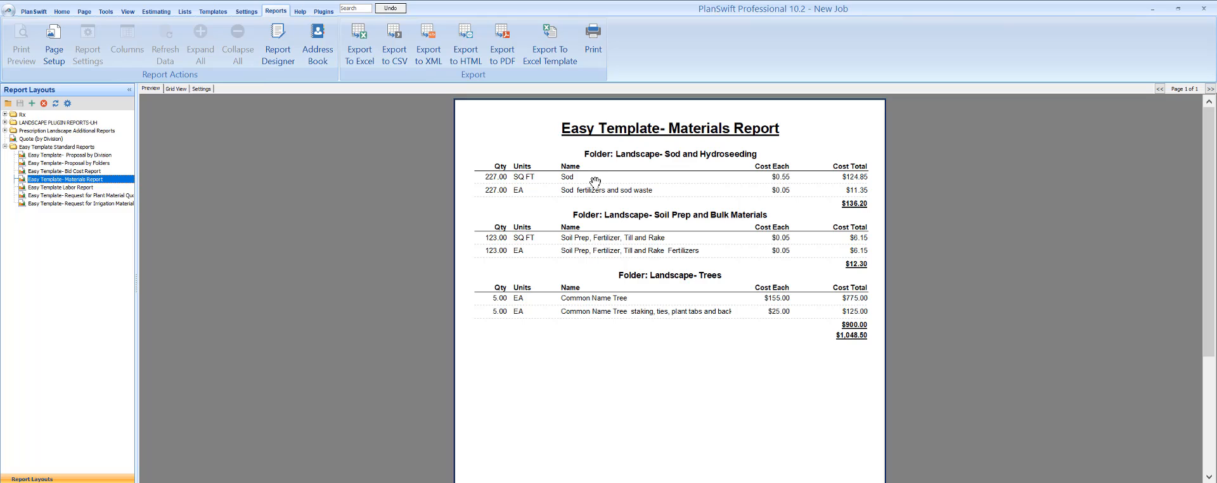
{"action": "left_click", "coordinate": [64, 187]}
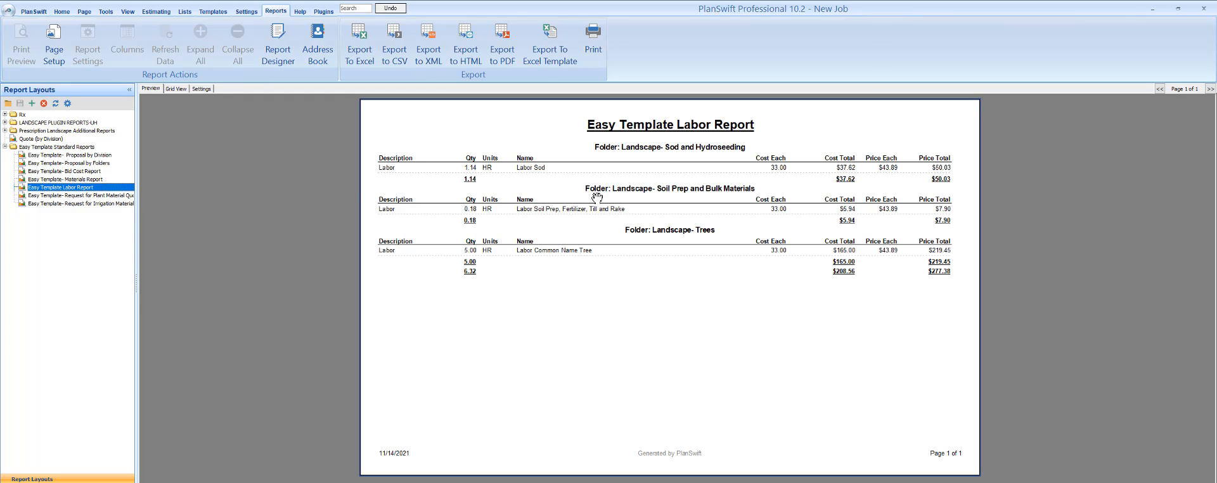
{"action": "left_click", "coordinate": [597, 197]}
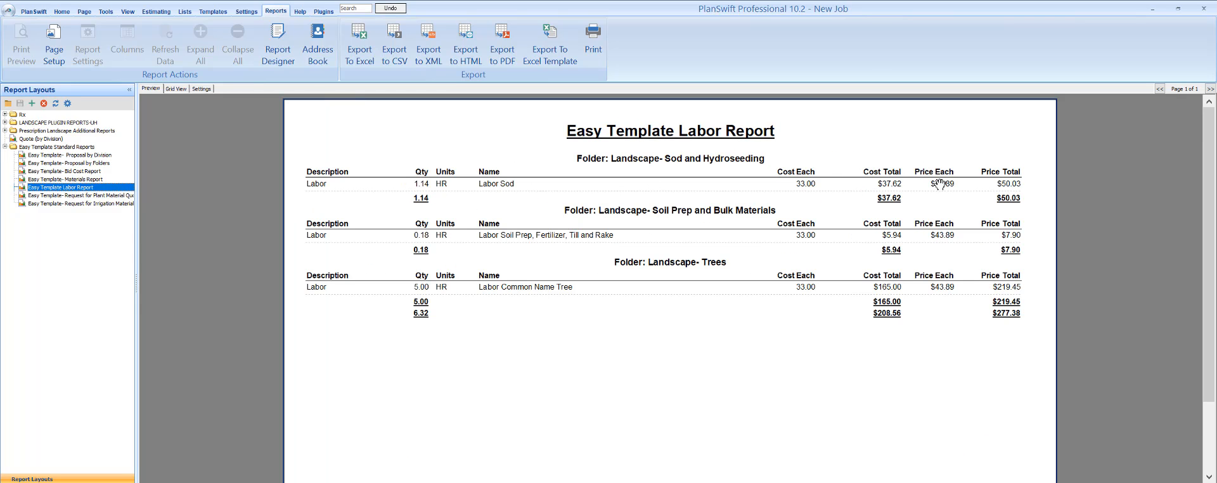
- Return from the labor report to the plan and collapse the Landscape folder in the takeoff summary
{"action": "left_click", "coordinate": [411, 225]}
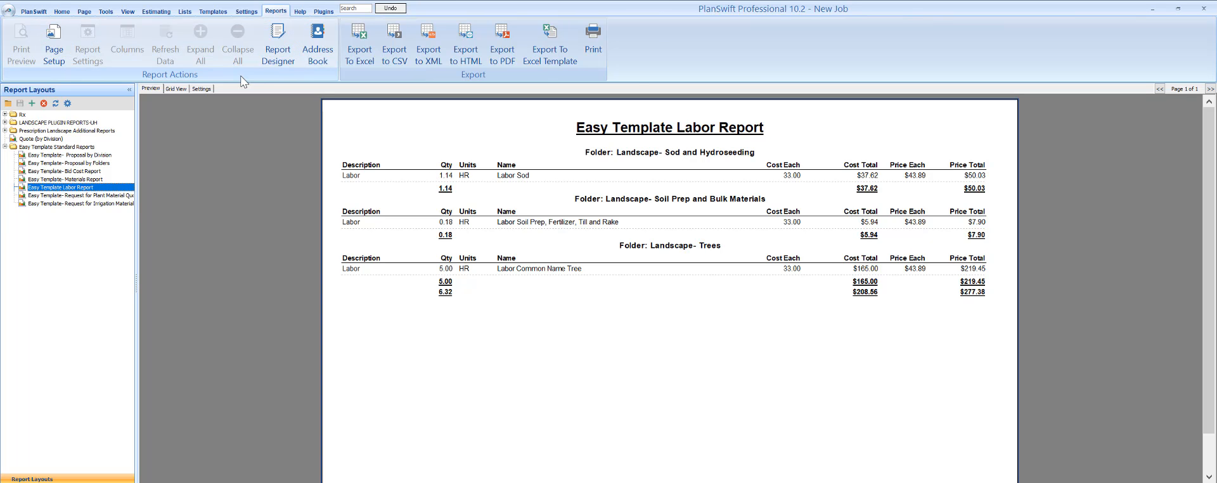
{"action": "left_click", "coordinate": [61, 11]}
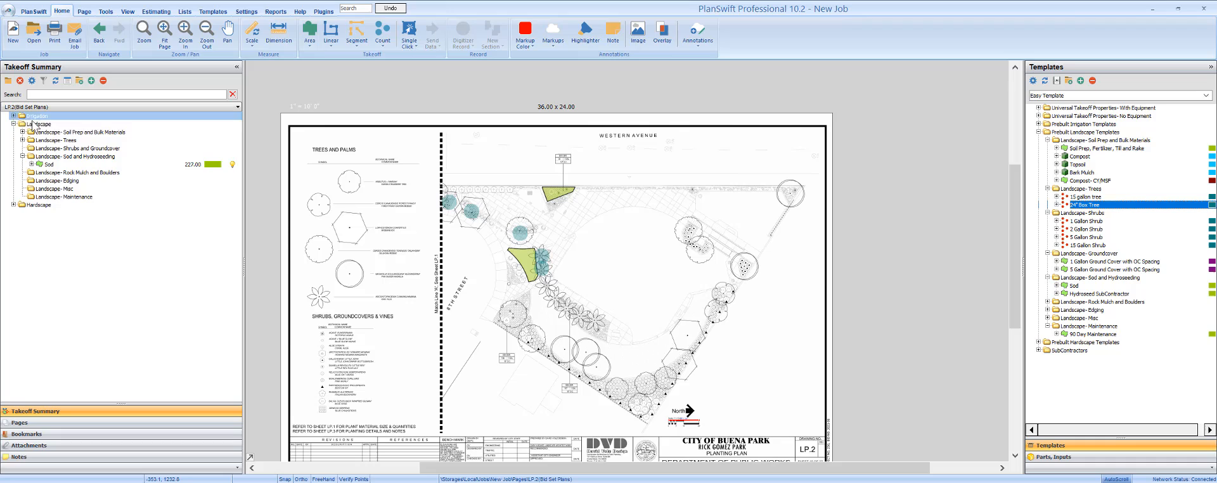
{"action": "double_click", "coordinate": [34, 124]}
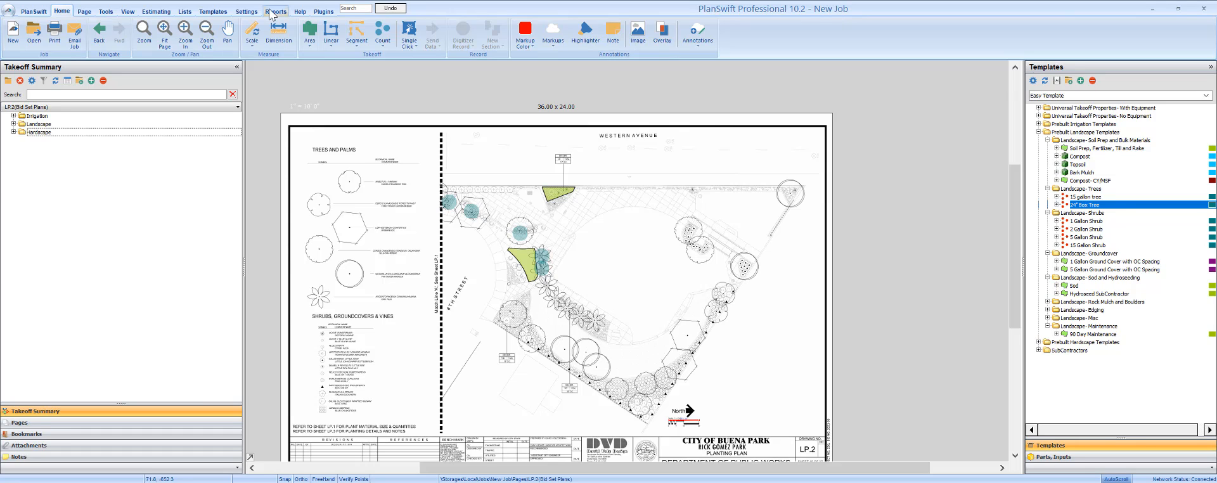
- In the job properties, set Plans Prepared by to Big Al's Landscape Architecture and Plan Sheets to L1.1 through L3.4
{"action": "left_click", "coordinate": [9, 13]}
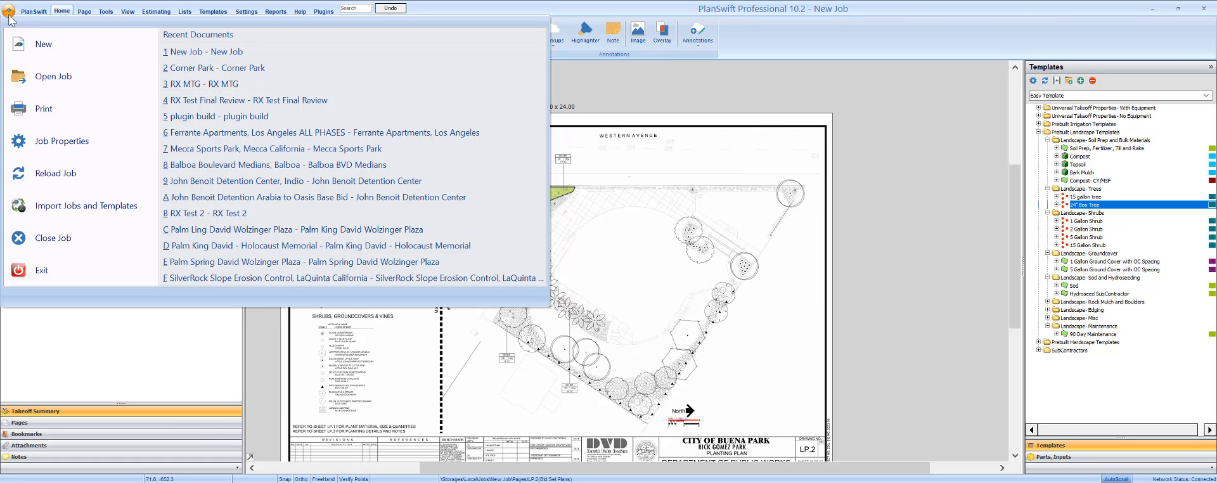
{"action": "left_click", "coordinate": [68, 146]}
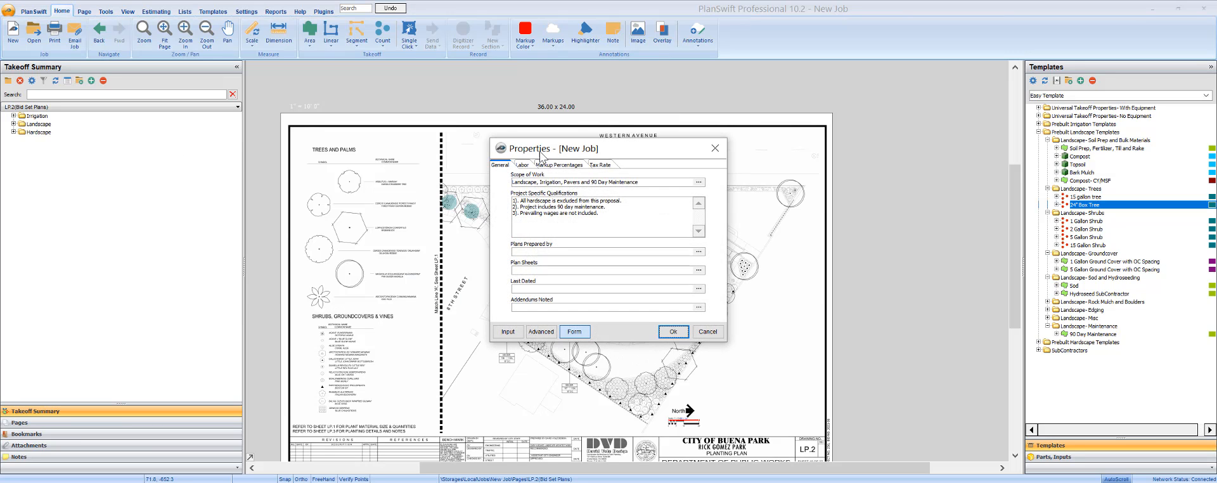
{"action": "left_click_drag", "start_coordinate": [541, 155], "coordinate": [499, 169]}
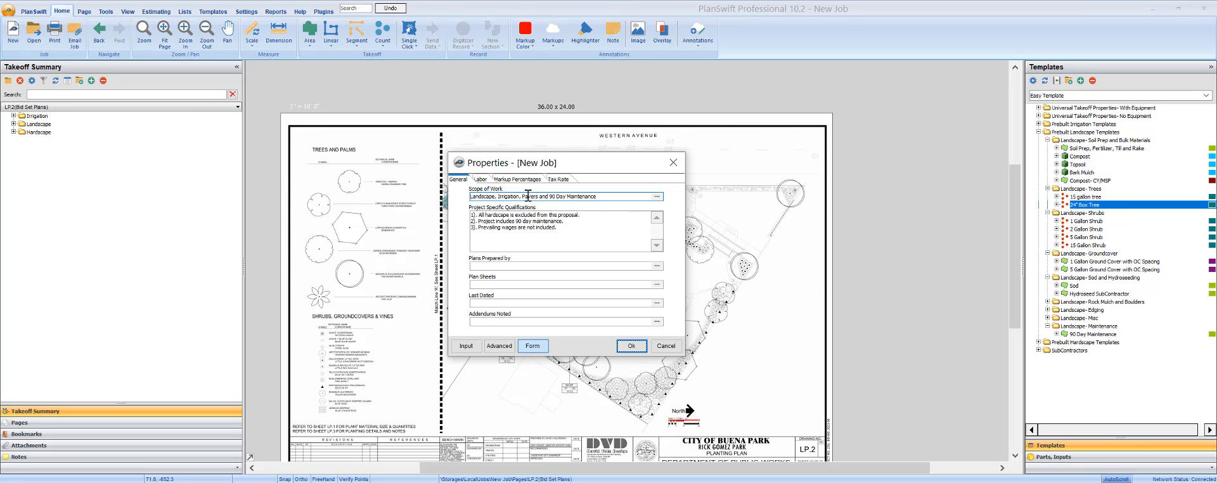
{"action": "left_click", "coordinate": [521, 226]}
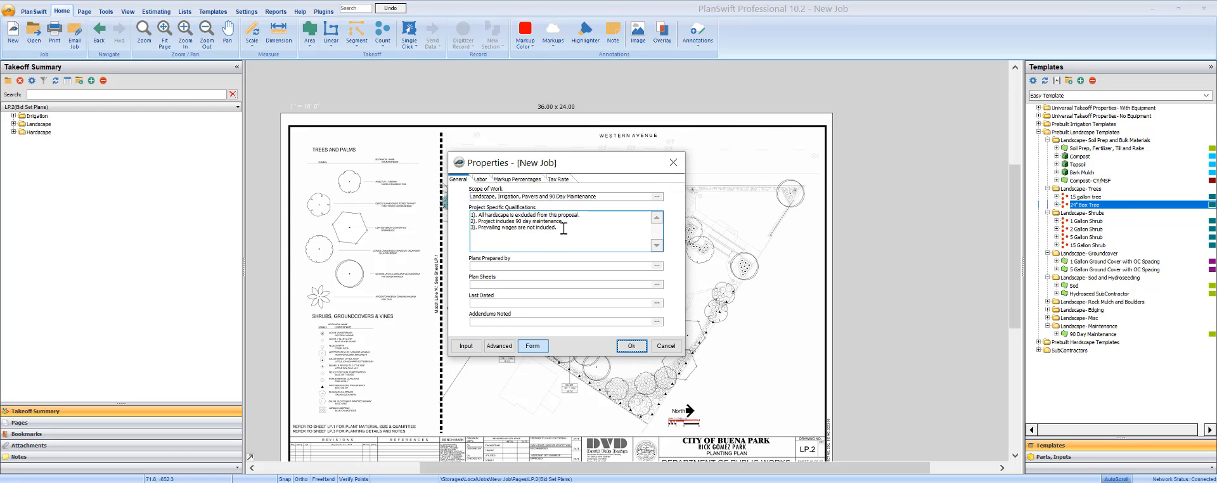
{"action": "key", "text": "ctrl+a"}
{"action": "left_click", "coordinate": [504, 266]}
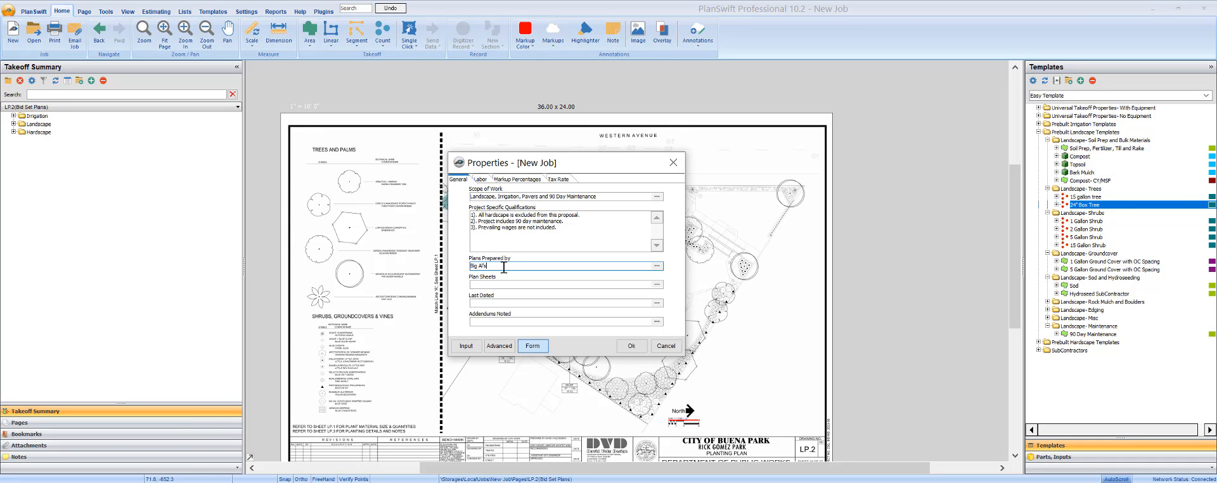
{"action": "type", "text": "Big Al's Landscape Architecture"}
{"action": "left_click", "coordinate": [514, 268]}
{"action": "left_click", "coordinate": [504, 285]}
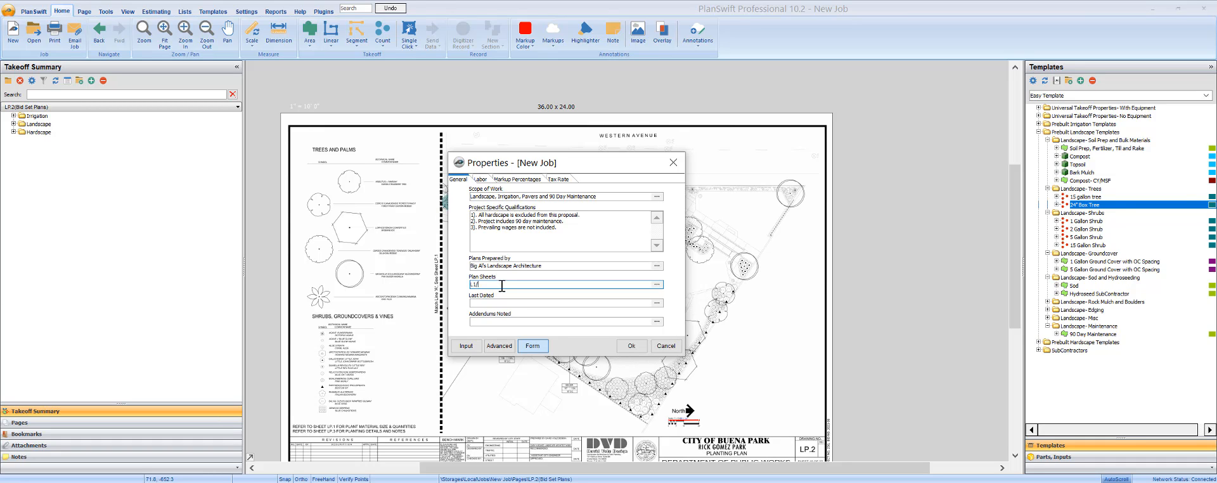
{"action": "type", "text": "L1.1 through L3.4"}
- Set the job's Last Dated property to March 15, 2020 and Addendums Noted to none
{"action": "left_click", "coordinate": [500, 303]}
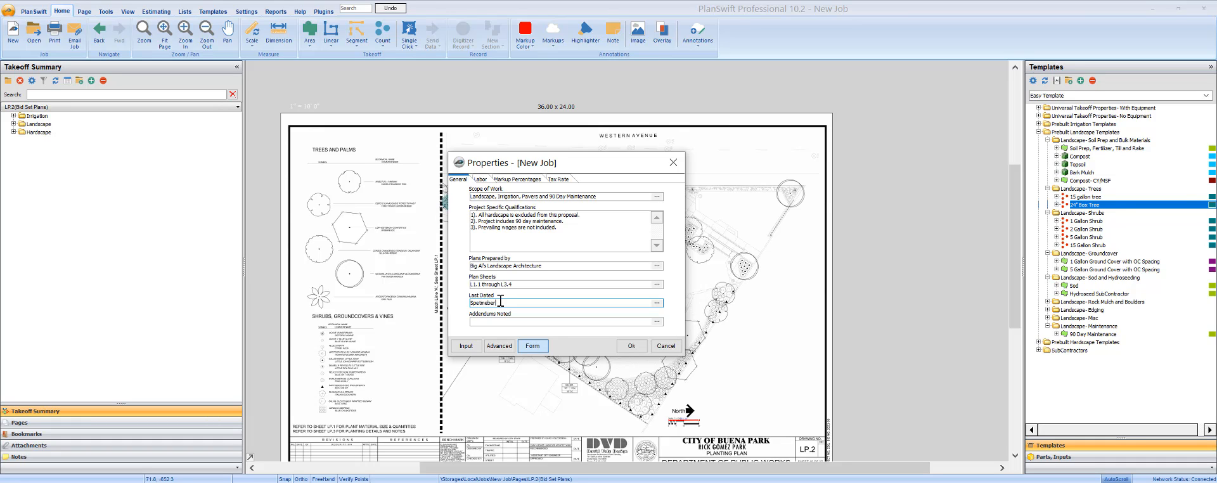
{"action": "key", "text": "BackSpace"}
{"action": "key", "text": "BackSpace"}
{"action": "key", "text": "BackSpace"}
{"action": "type", "text": "MA"}
{"action": "left_click_drag", "start_coordinate": [475, 302], "coordinate": [480, 306]}
{"action": "type", "text": "a"}
{"action": "key", "text": "Tab"}
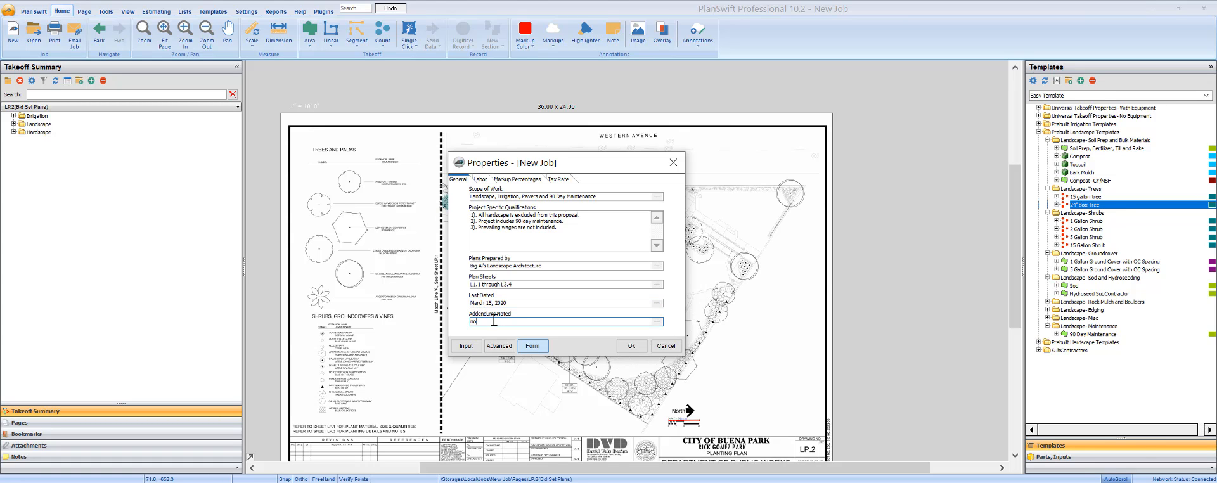
- Set the job's Hourly Labor Rate to 55 and the Labor Markup to 44, and apply the properties
{"action": "left_click", "coordinate": [487, 179]}
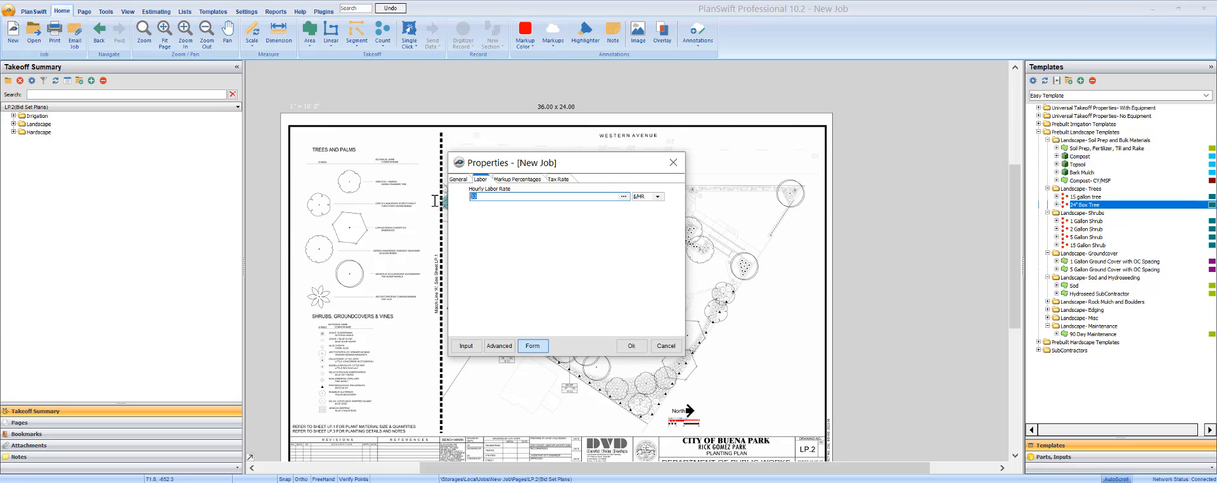
{"action": "left_click", "coordinate": [515, 180]}
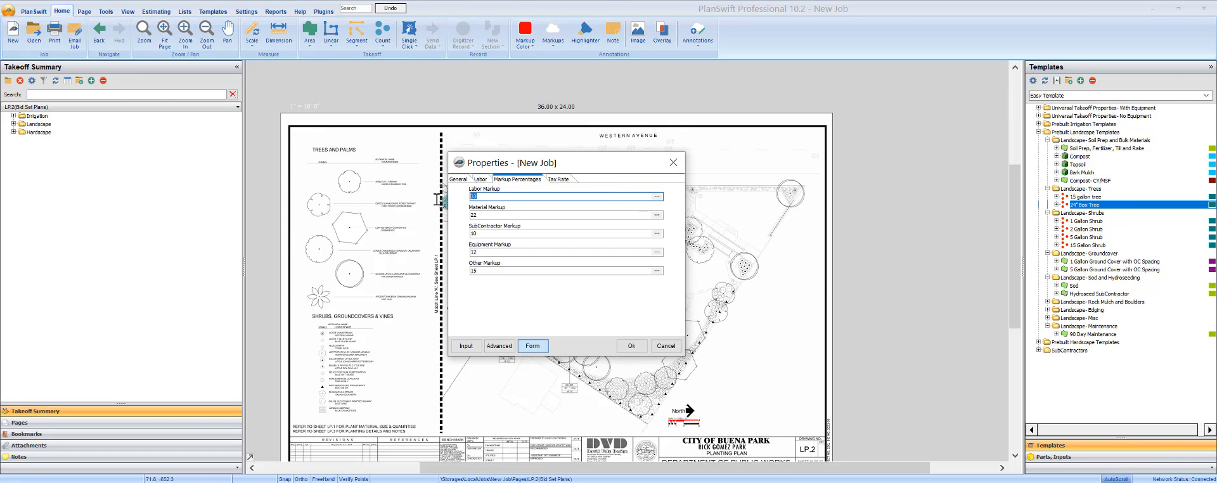
{"action": "type", "text": "44"}
{"action": "left_click", "coordinate": [631, 346]}
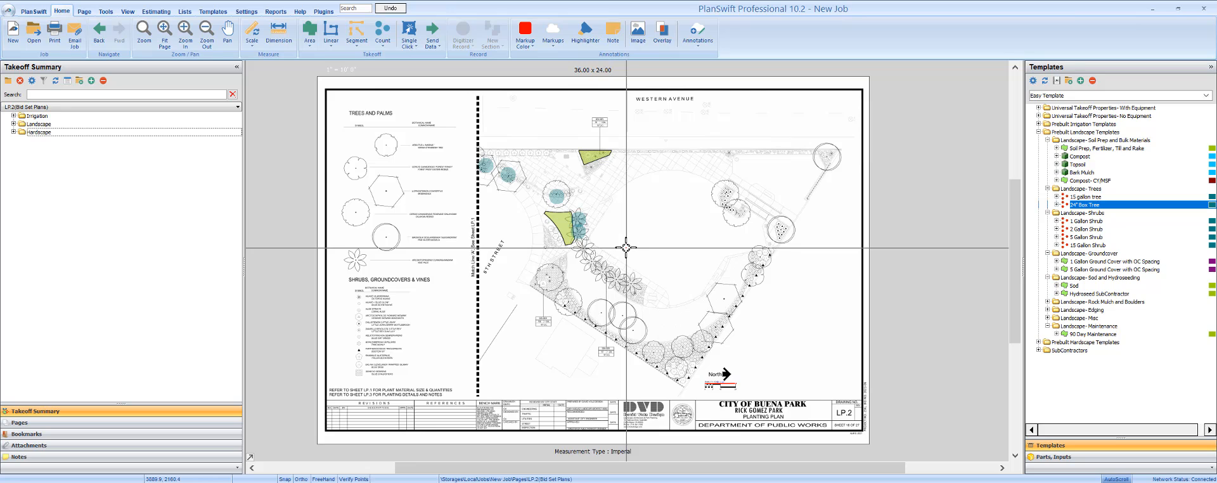
- Examine the bid amounts and the terms page in the Easy Template- Proposal by Division report
{"action": "left_click", "coordinate": [277, 12]}
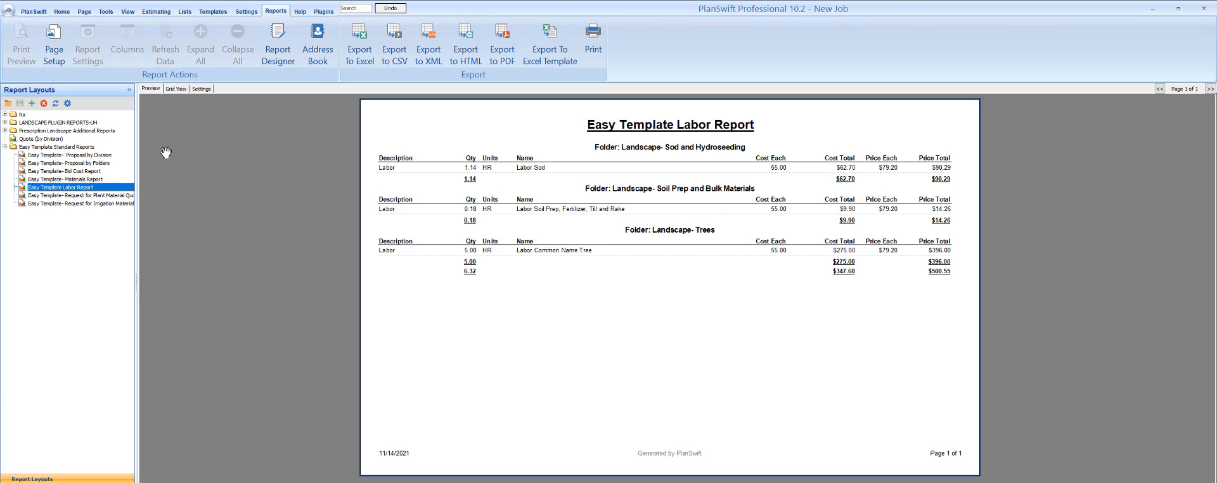
{"action": "left_click", "coordinate": [57, 155]}
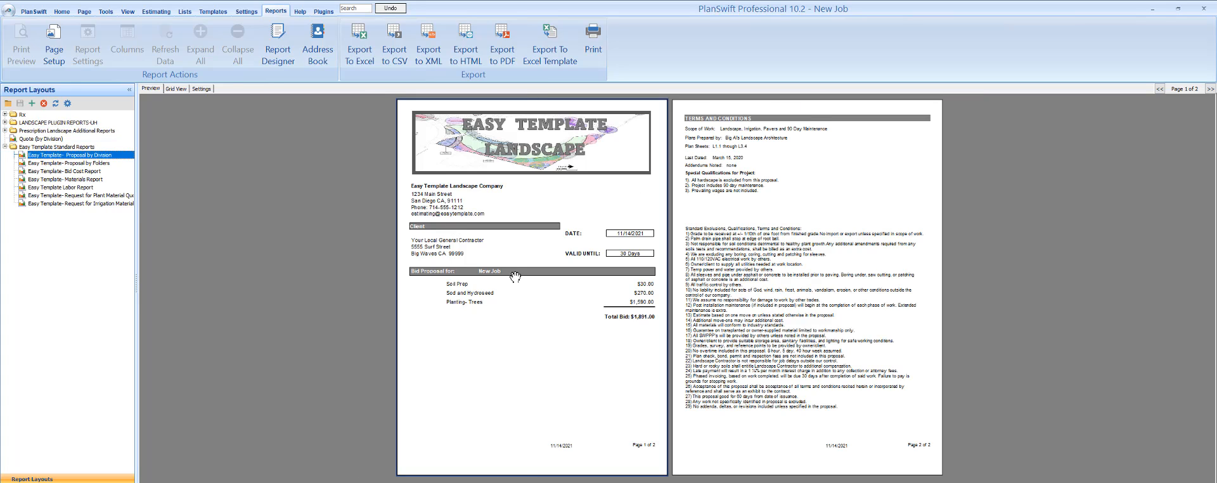
{"action": "scroll", "coordinate": [639, 391], "scroll_direction": "up", "scroll_amount": 3}
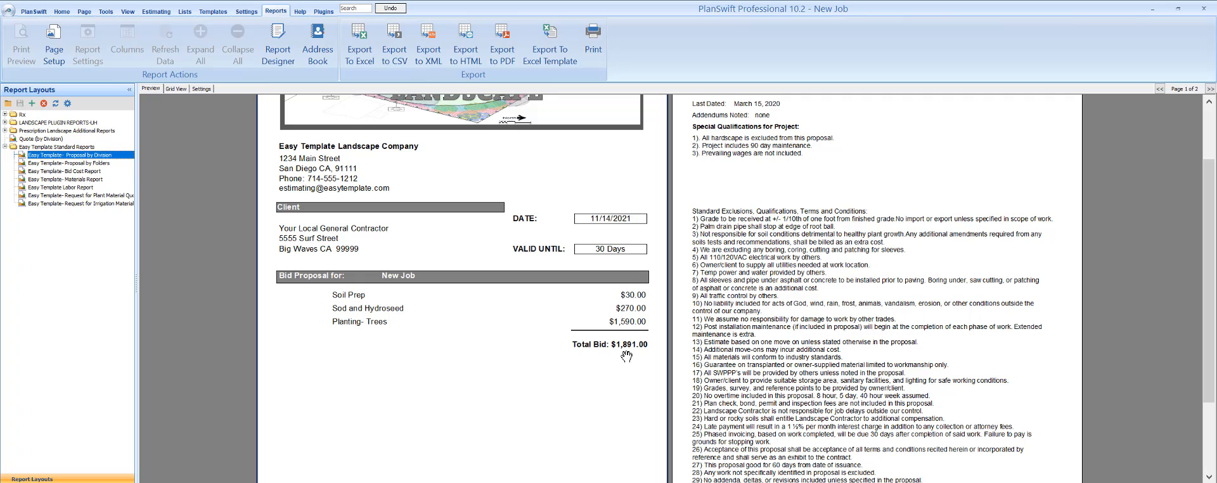
- Set the job's Hourly Labor Rate to 22 and check the recalculated proposal by division
{"action": "left_click", "coordinate": [9, 12]}
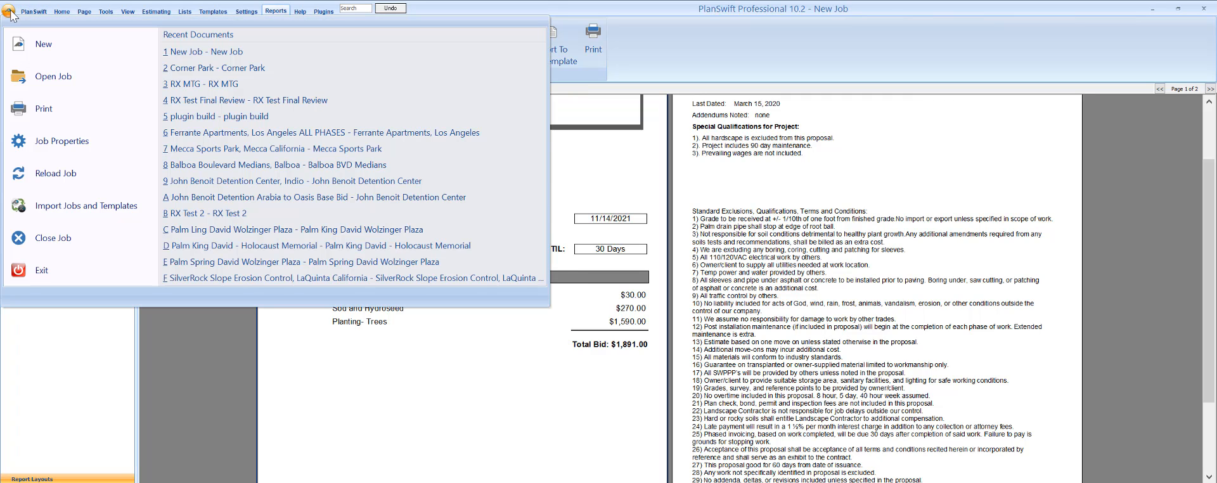
{"action": "left_click", "coordinate": [69, 142]}
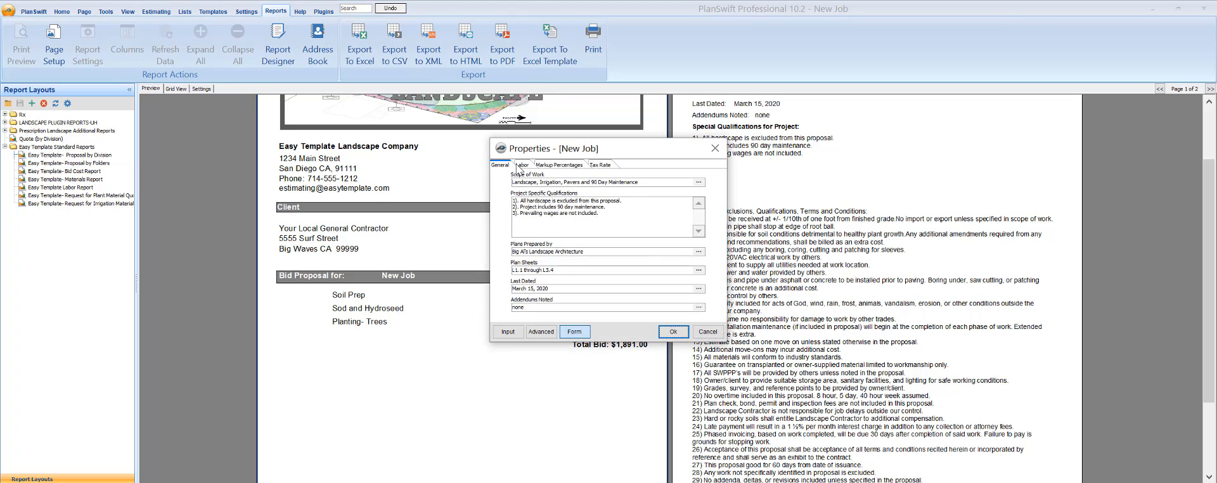
{"action": "left_click", "coordinate": [518, 165]}
{"action": "type", "text": "2"}
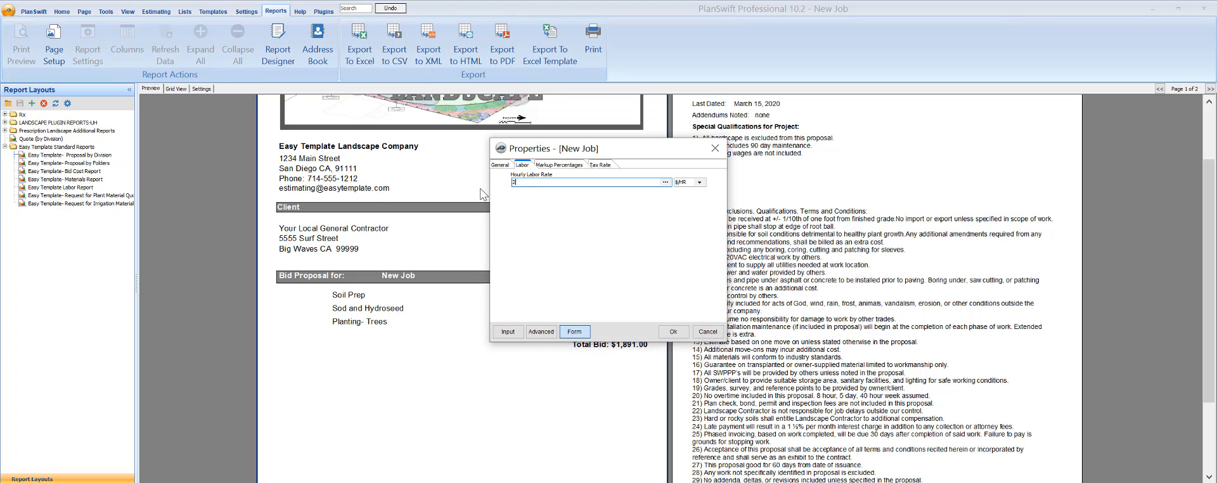
{"action": "type", "text": "2"}
{"action": "left_click", "coordinate": [684, 334]}
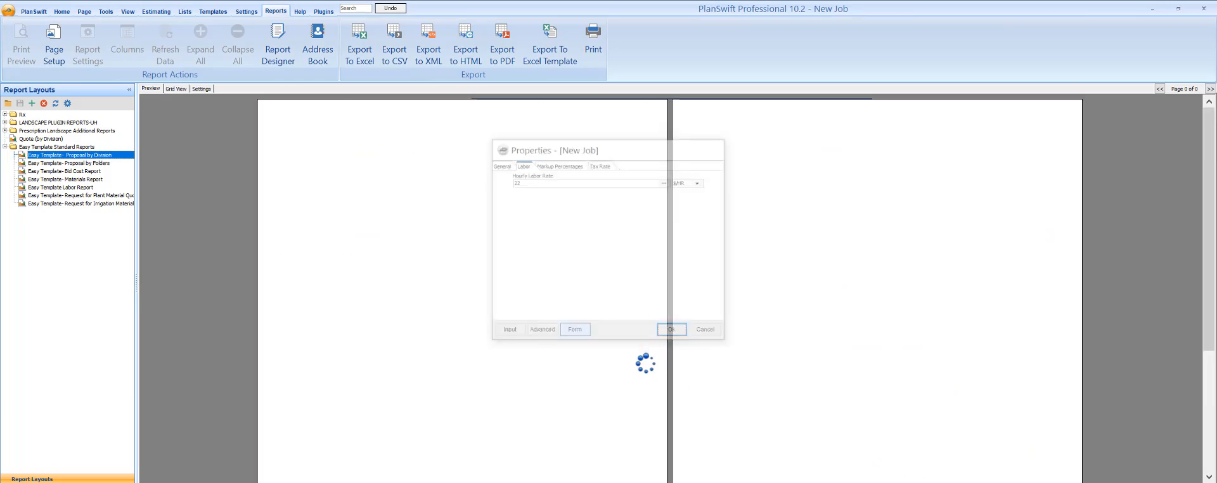
{"action": "scroll", "coordinate": [614, 393], "scroll_direction": "down", "scroll_amount": 2}
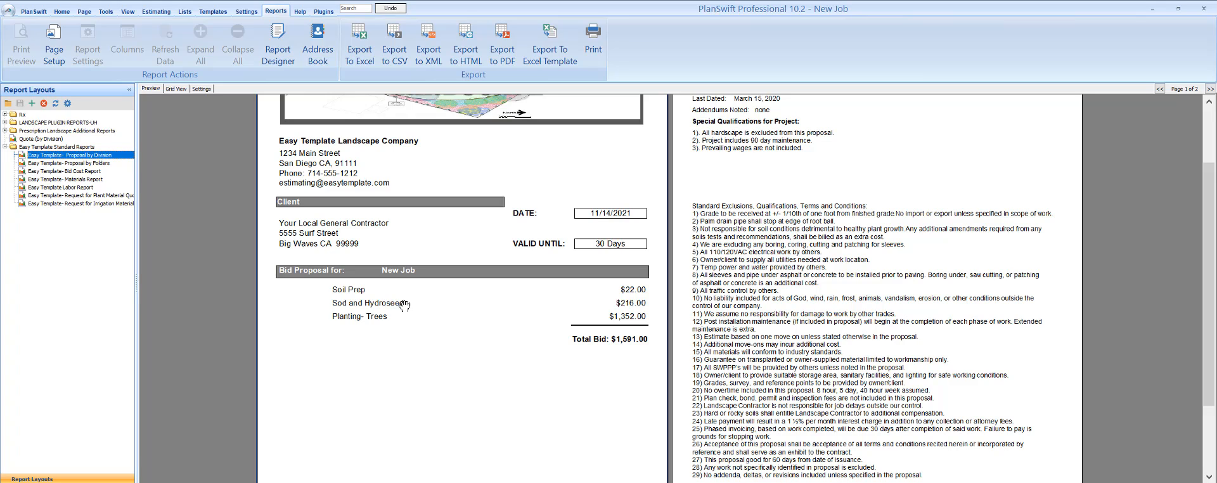
- Examine the layout and tree quantities of the Easy Template- Request for Plant Material Quote report
{"action": "left_click", "coordinate": [80, 195]}
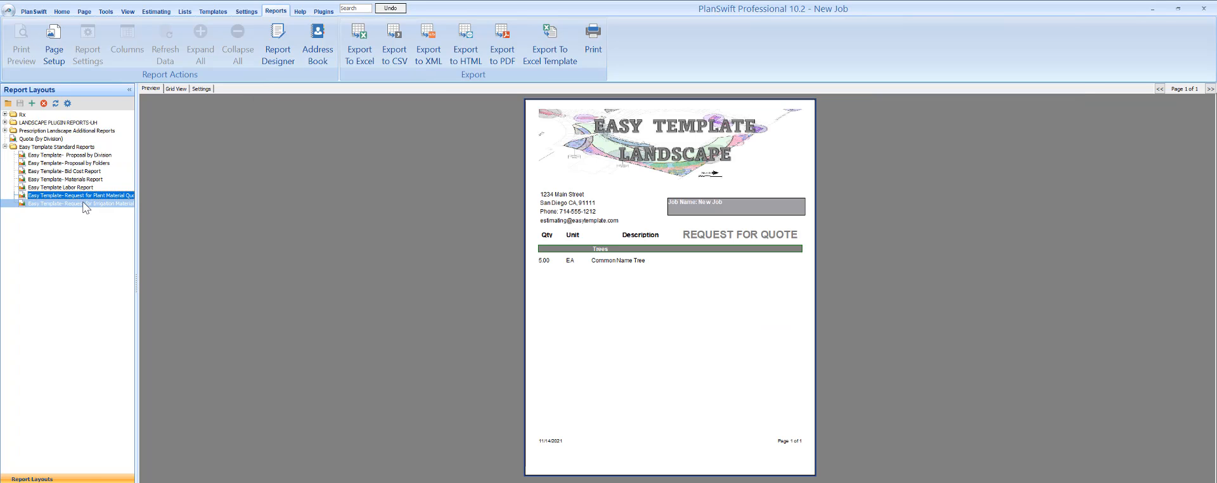
{"action": "scroll", "coordinate": [657, 262], "scroll_direction": "up", "scroll_amount": 1}
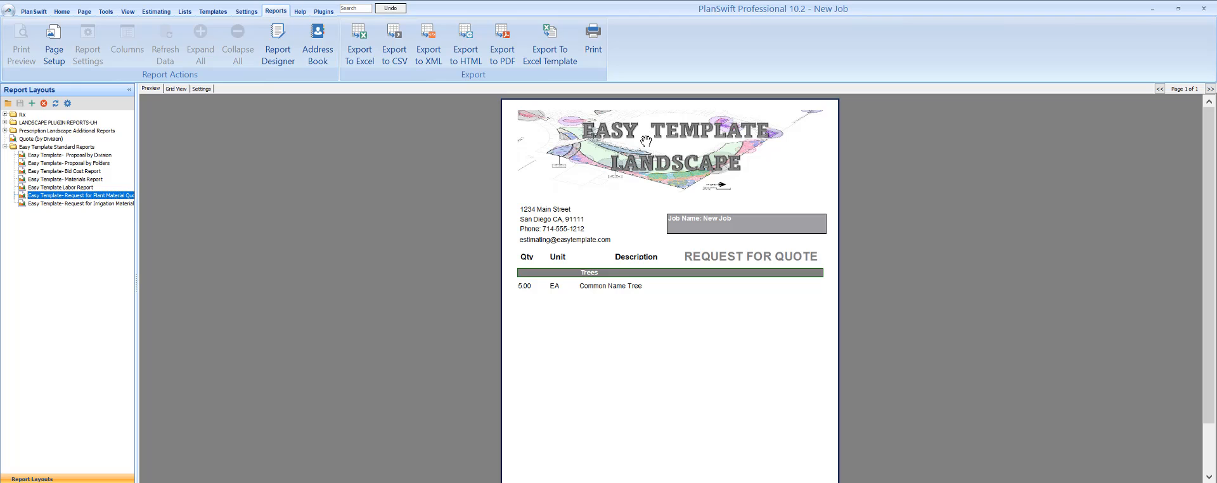
{"action": "scroll", "coordinate": [645, 141], "scroll_direction": "up", "scroll_amount": 2}
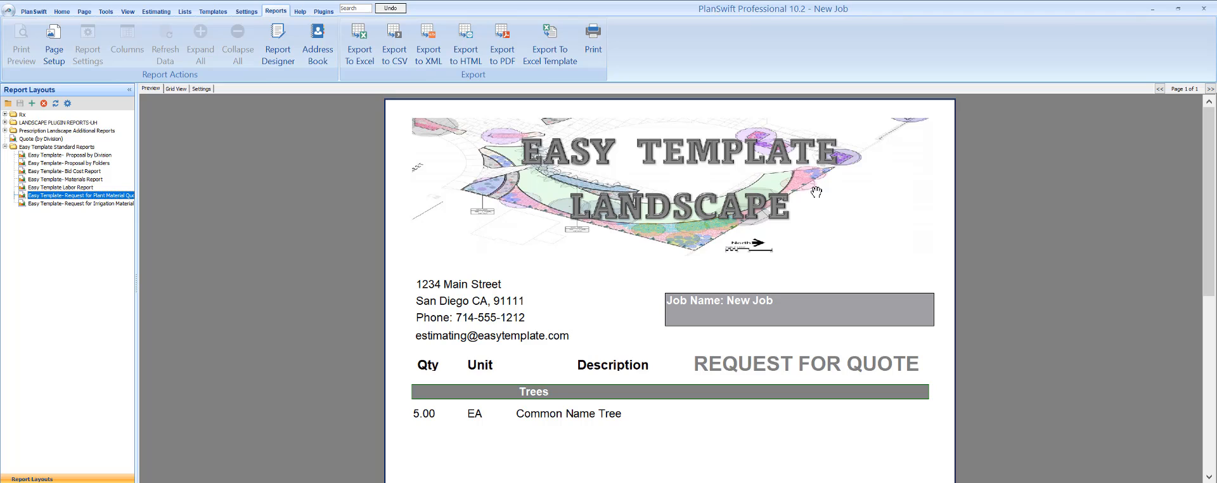
{"action": "scroll", "coordinate": [753, 192], "scroll_direction": "down", "scroll_amount": 1}
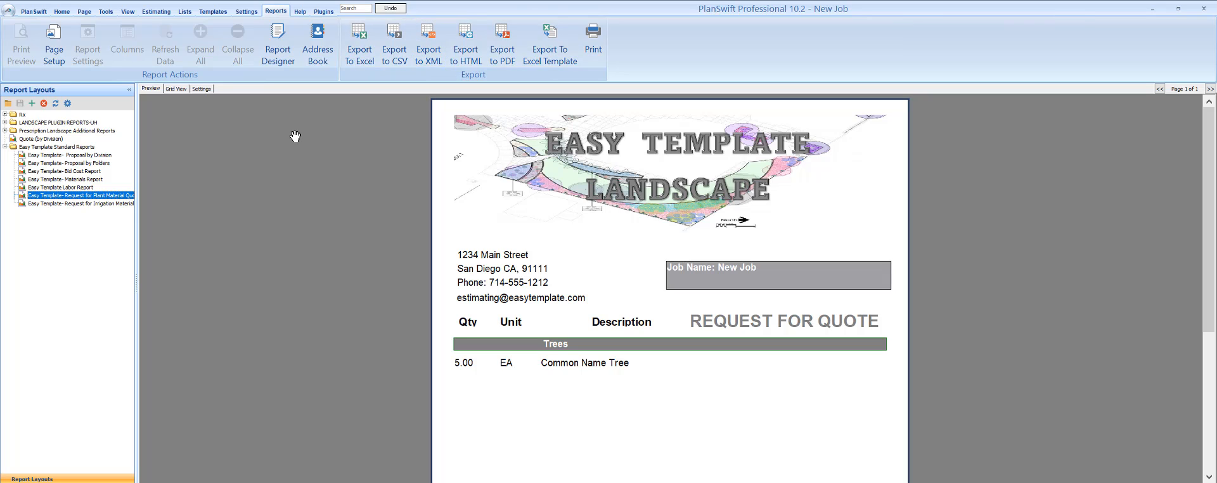
- Inspect the plant material quote as a grid, expanding the Landscape vendor class and its Trees material class
{"action": "left_click", "coordinate": [177, 89]}
{"action": "left_click", "coordinate": [153, 146]}
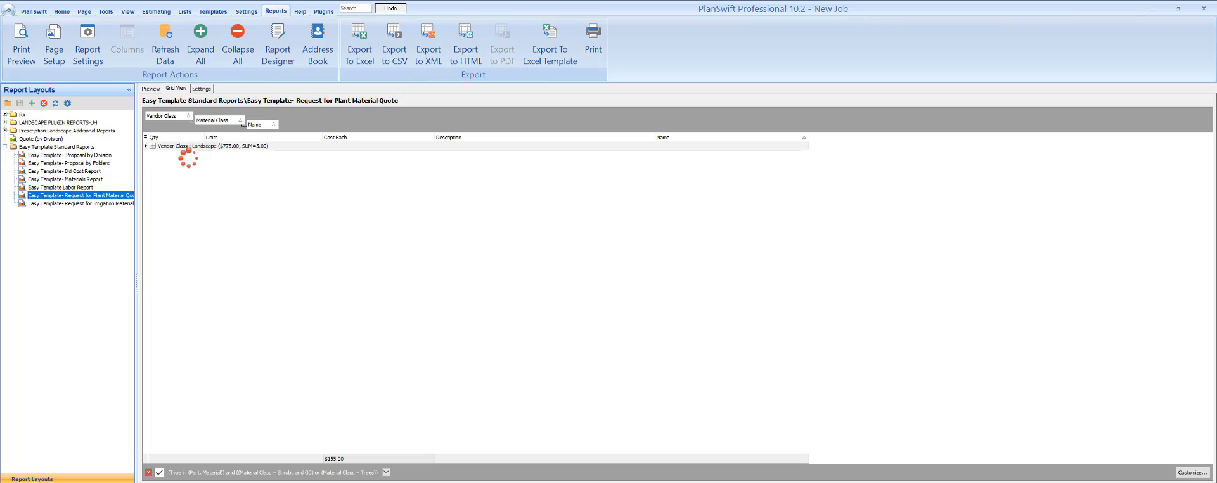
{"action": "left_click", "coordinate": [162, 155]}
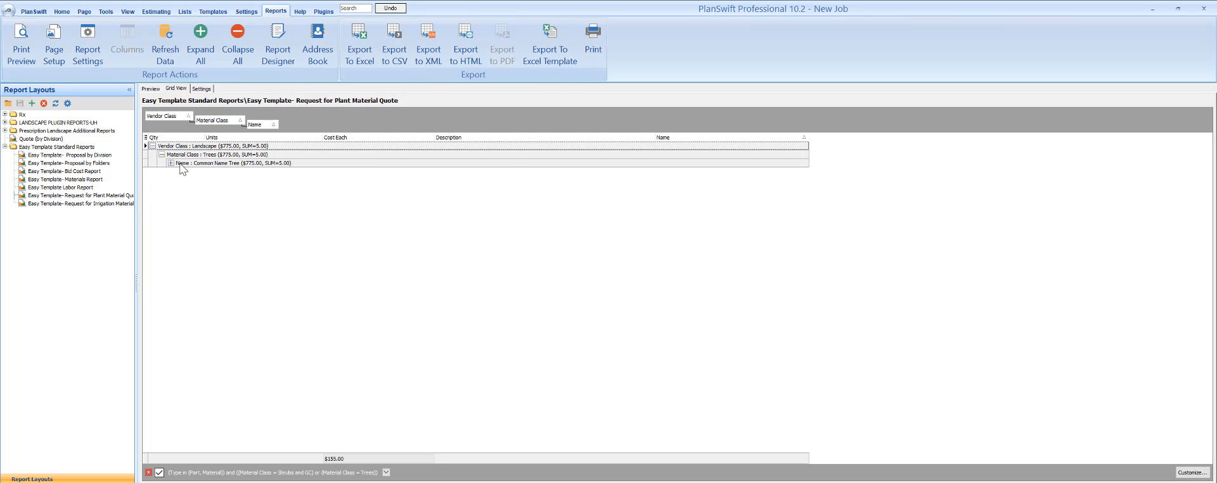
- In the Estimating Costs and Budgets layout, set the Cost Each of the Common Name Tree material under Landscape- Trees to 175
{"action": "left_click", "coordinate": [156, 10]}
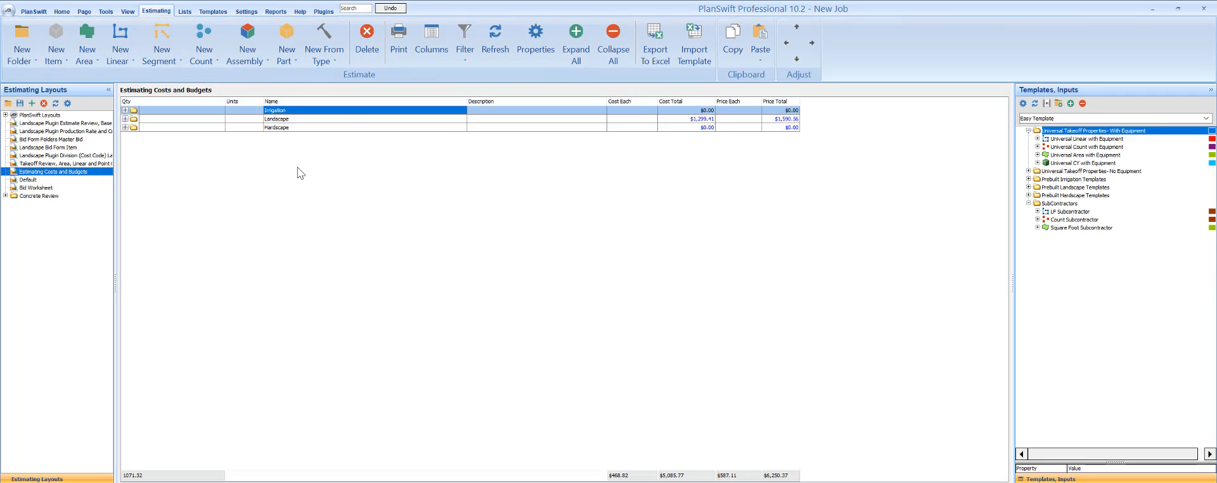
{"action": "left_click", "coordinate": [125, 120]}
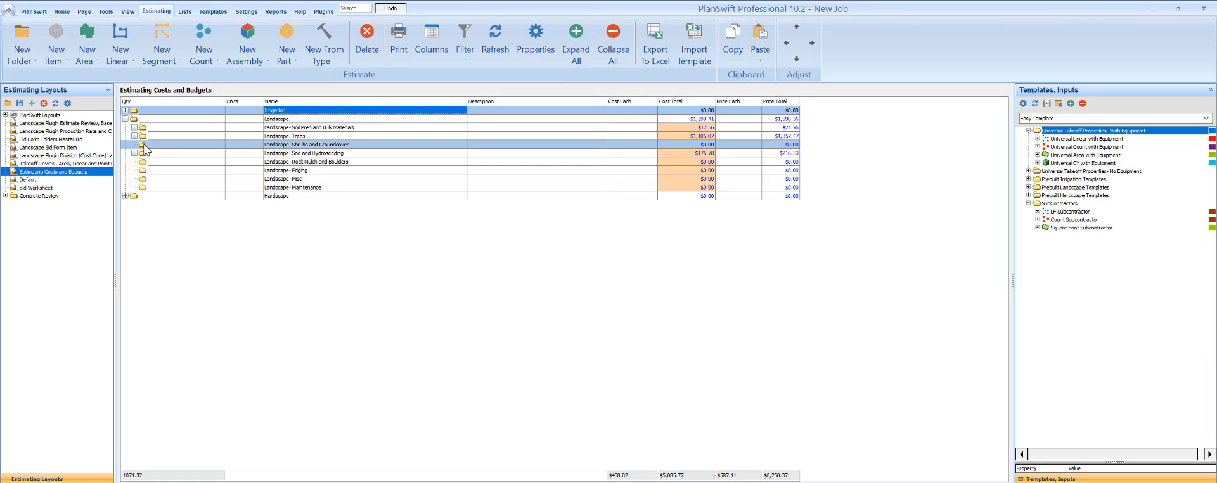
{"action": "left_click", "coordinate": [133, 135]}
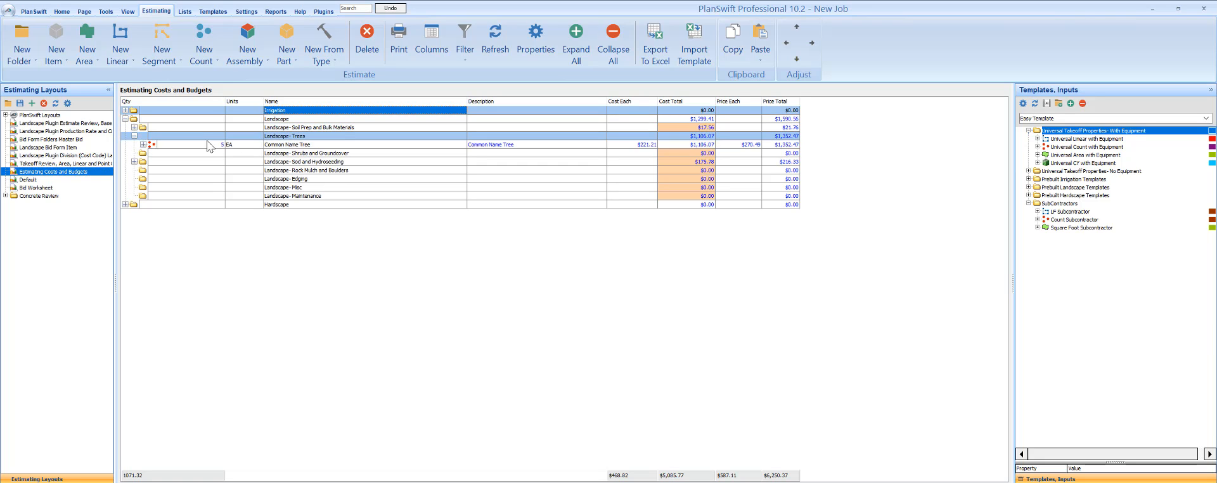
{"action": "left_click", "coordinate": [142, 144]}
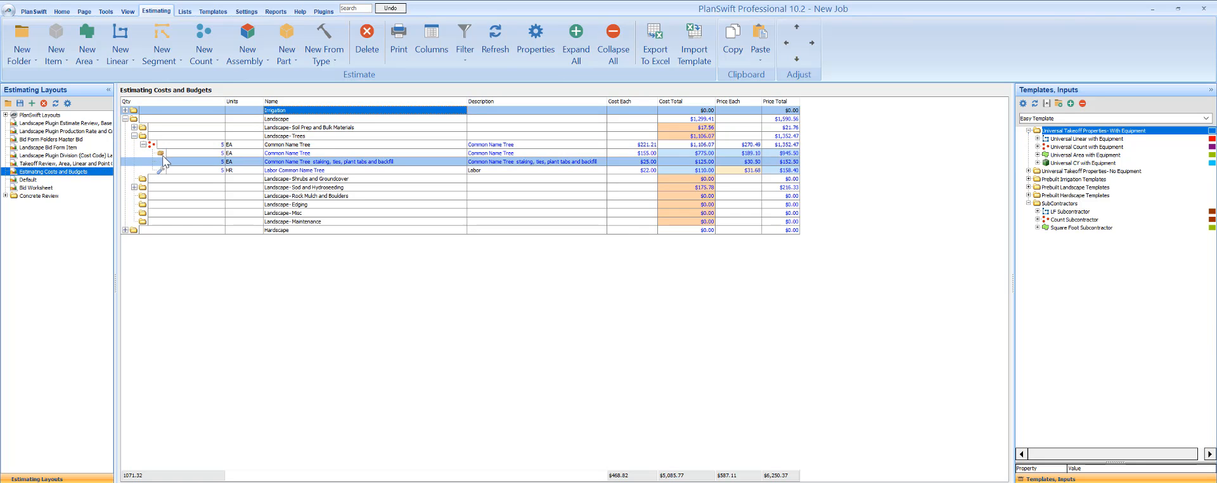
{"action": "left_click", "coordinate": [287, 154]}
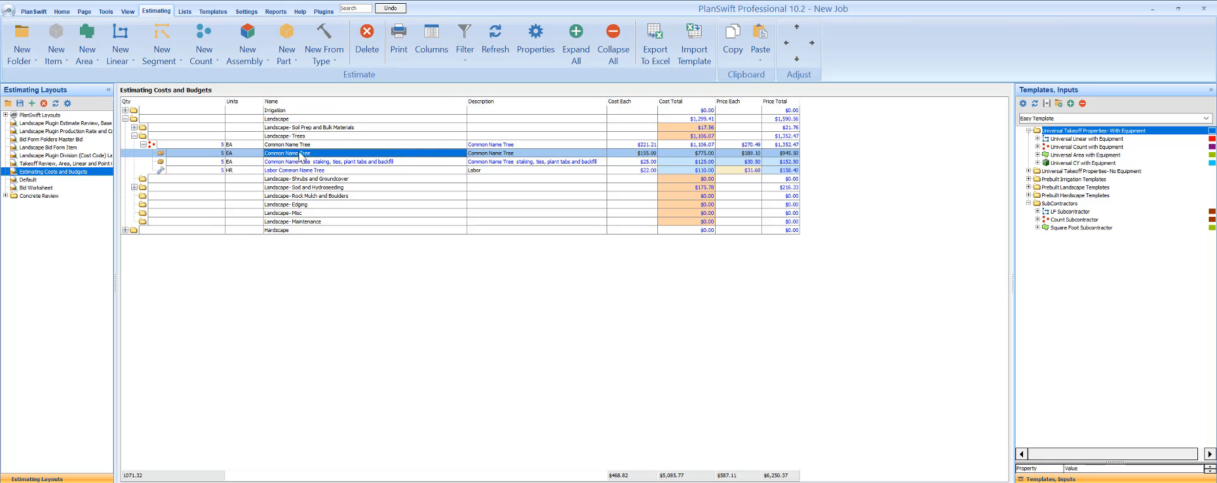
{"action": "left_click", "coordinate": [643, 154]}
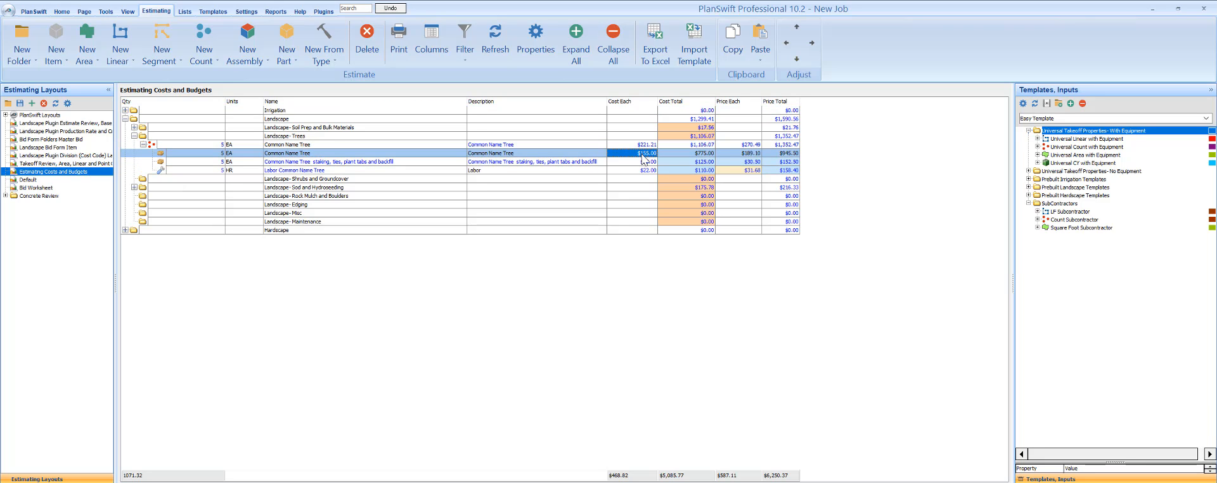
{"action": "type", "text": "175"}
{"action": "key", "text": "Return"}
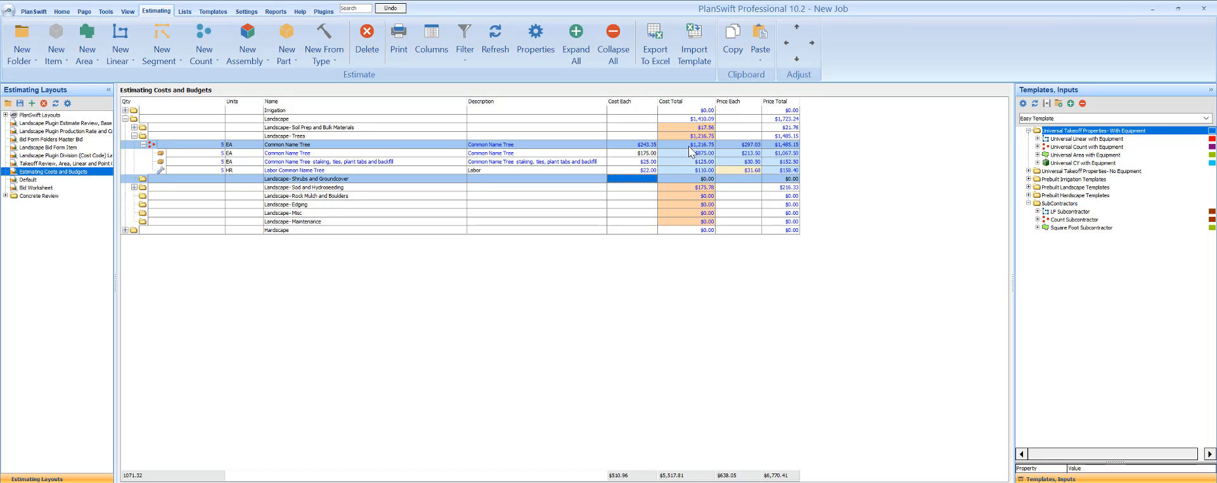
- In the properties of the Common Name Tree count item under Landscape- Trees, set Extra Material Costs Each to 33
{"action": "double_click", "coordinate": [305, 145]}
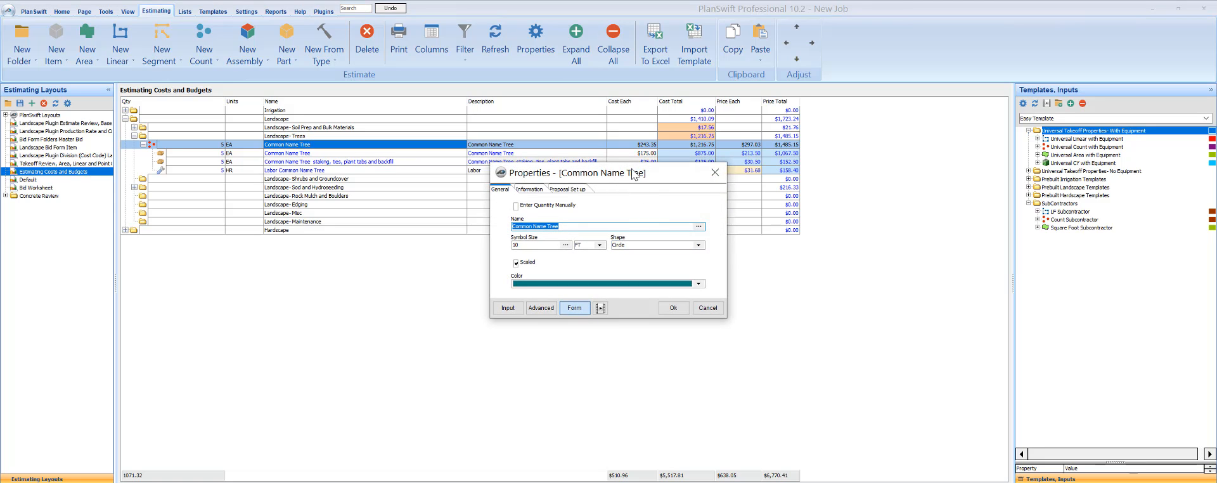
{"action": "left_click_drag", "start_coordinate": [634, 172], "coordinate": [632, 154]}
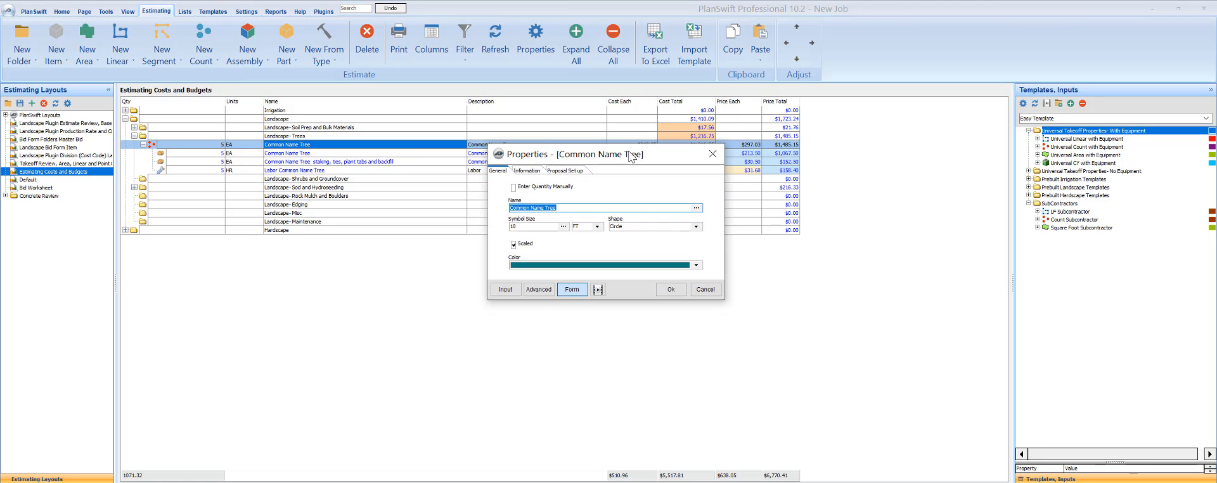
{"action": "left_click", "coordinate": [564, 208]}
{"action": "left_click", "coordinate": [527, 228]}
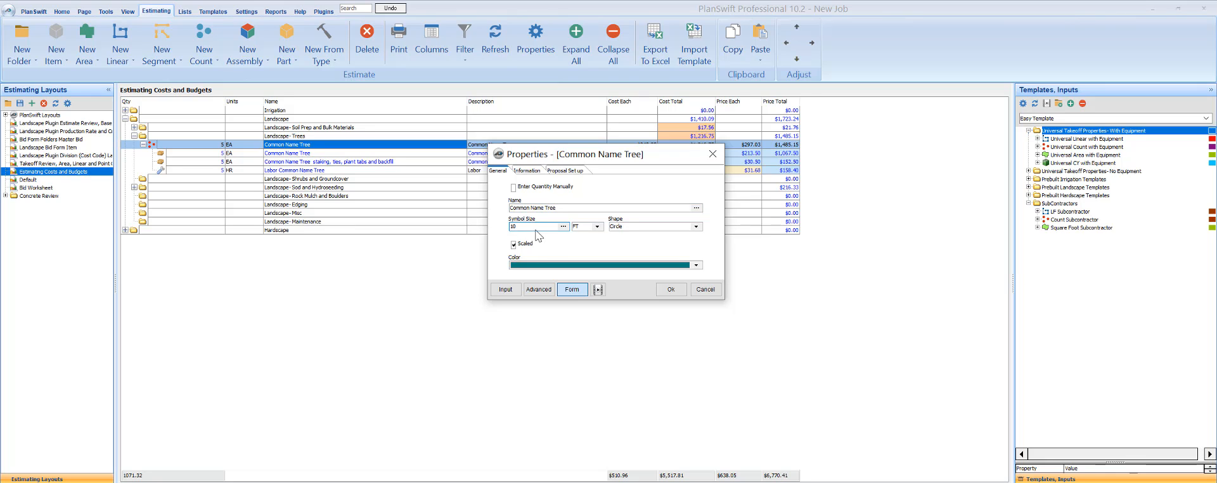
{"action": "left_click", "coordinate": [527, 172]}
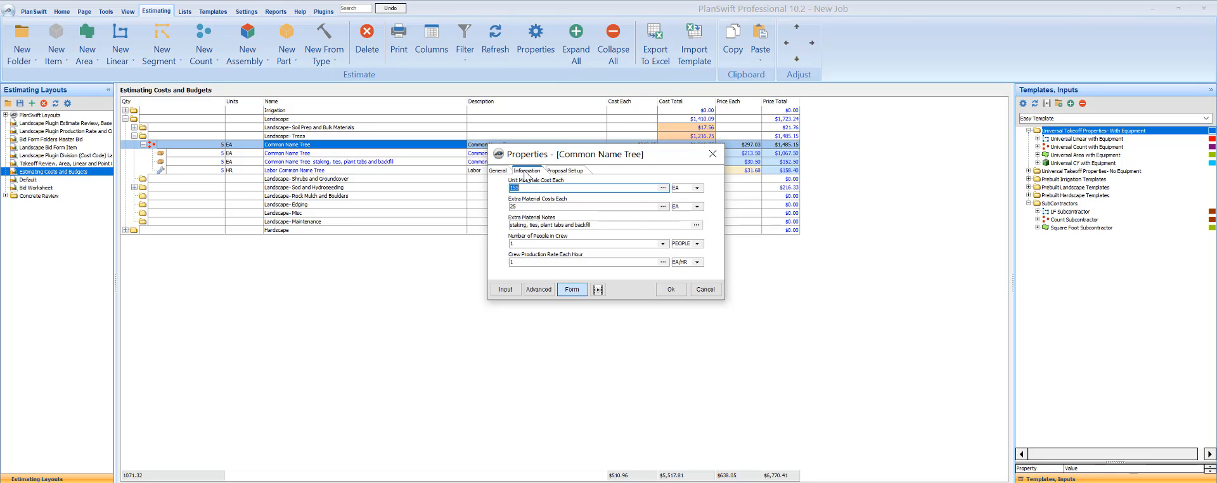
{"action": "left_click", "coordinate": [527, 207]}
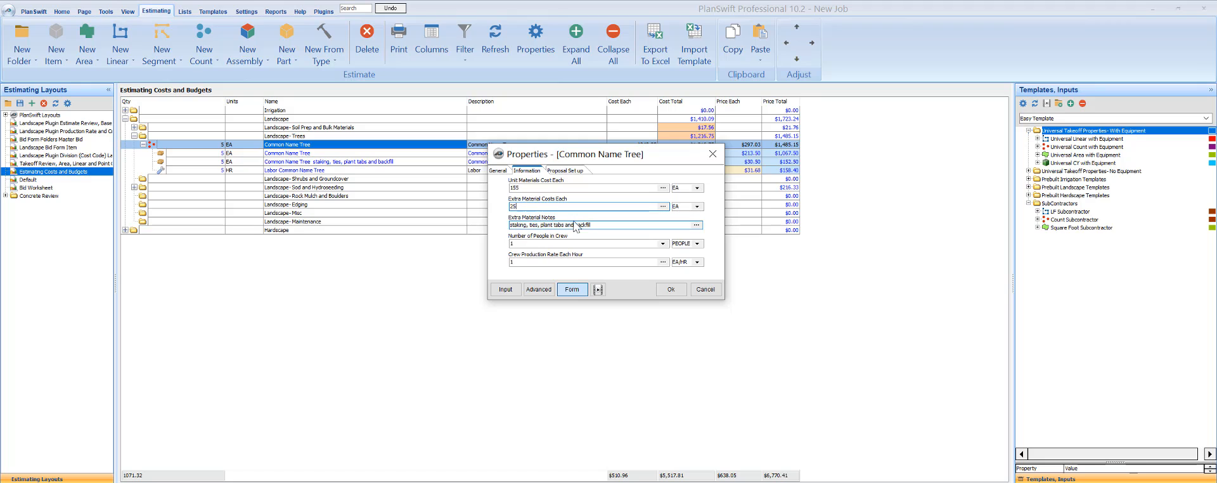
{"action": "left_click_drag", "start_coordinate": [543, 205], "coordinate": [495, 216]}
{"action": "type", "text": "333"}
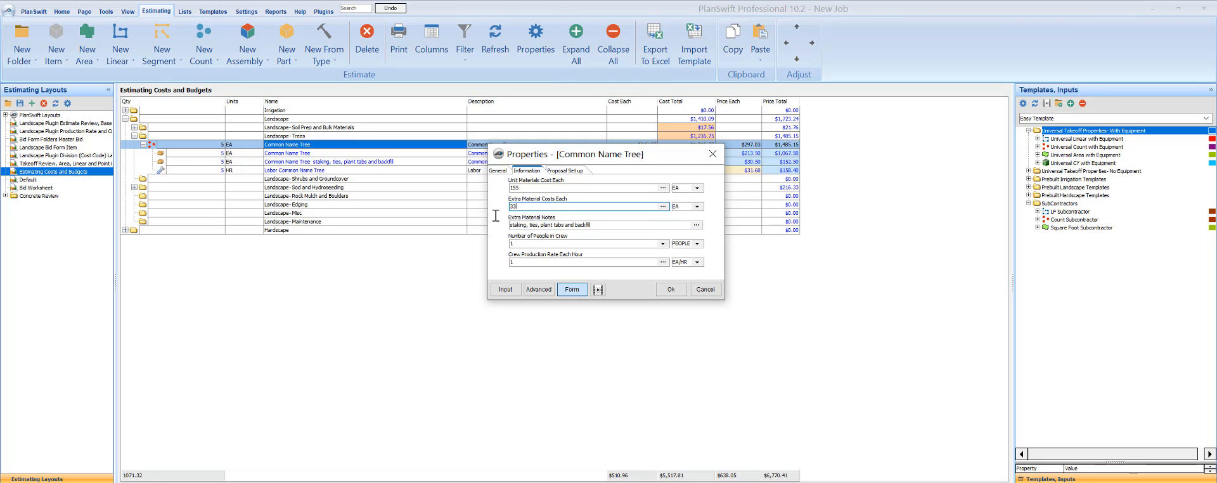
{"action": "left_click", "coordinate": [518, 263]}
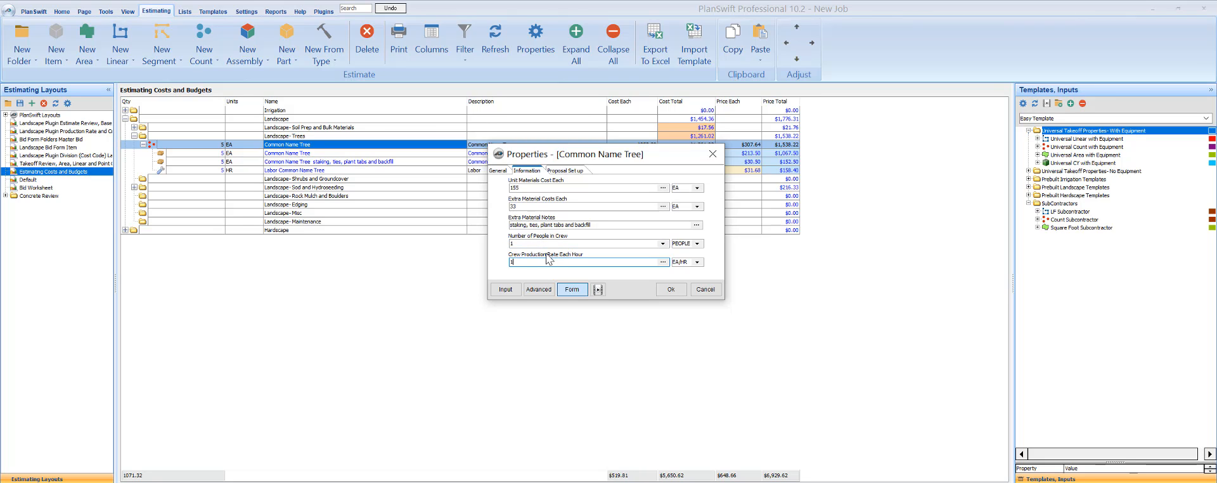
{"action": "left_click", "coordinate": [671, 291]}
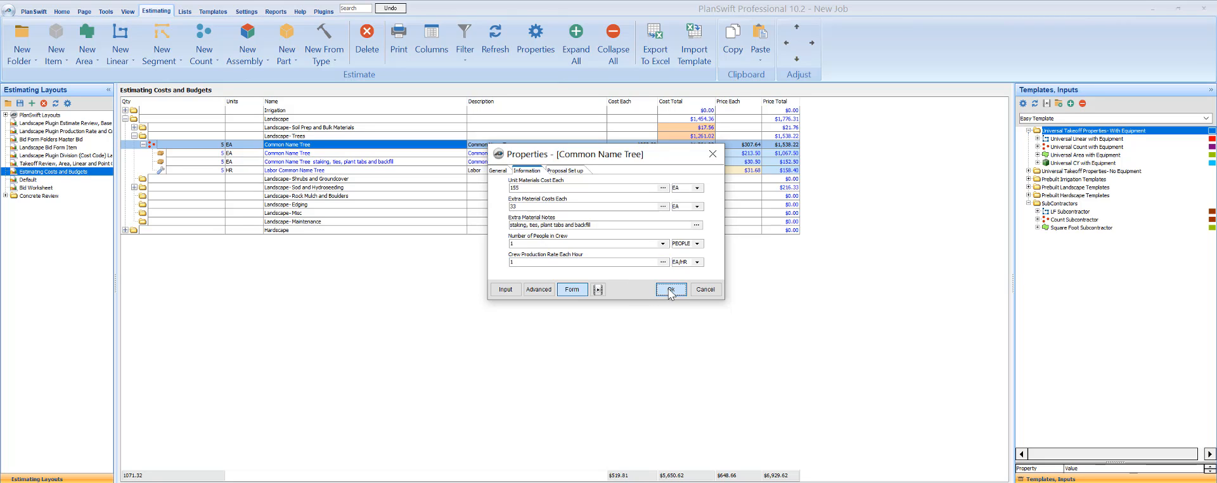
{"action": "left_click", "coordinate": [670, 291]}
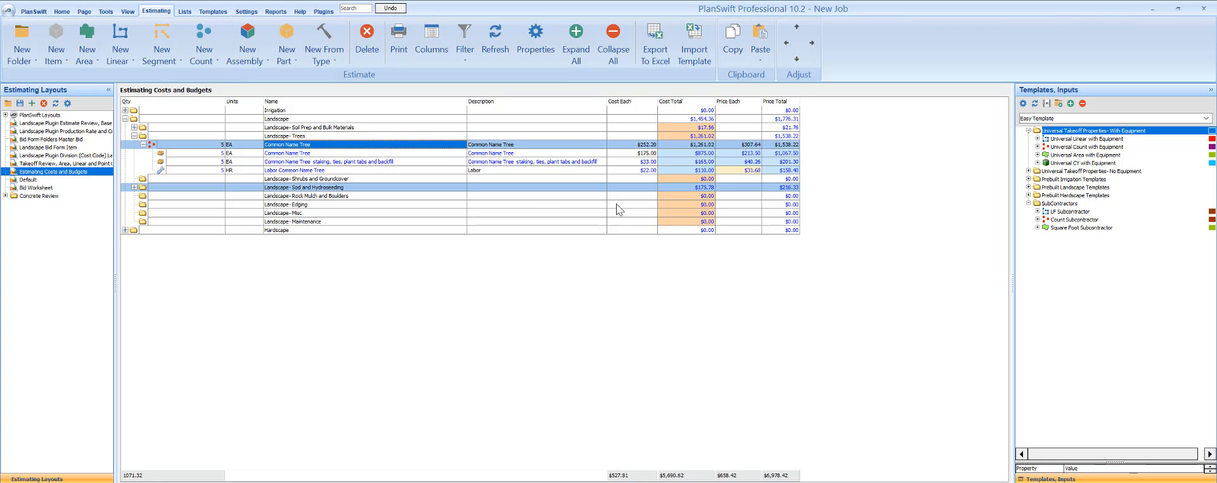
- Collapse the Common Name Tree item and the Landscape folder to review cost and price totals by division
{"action": "left_click", "coordinate": [143, 144]}
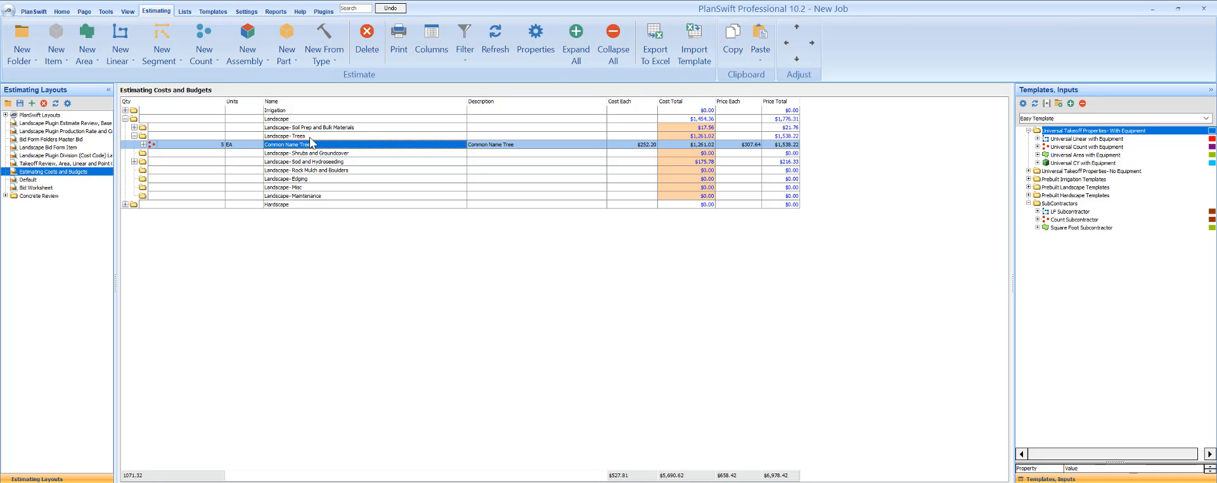
{"action": "left_click", "coordinate": [126, 119]}
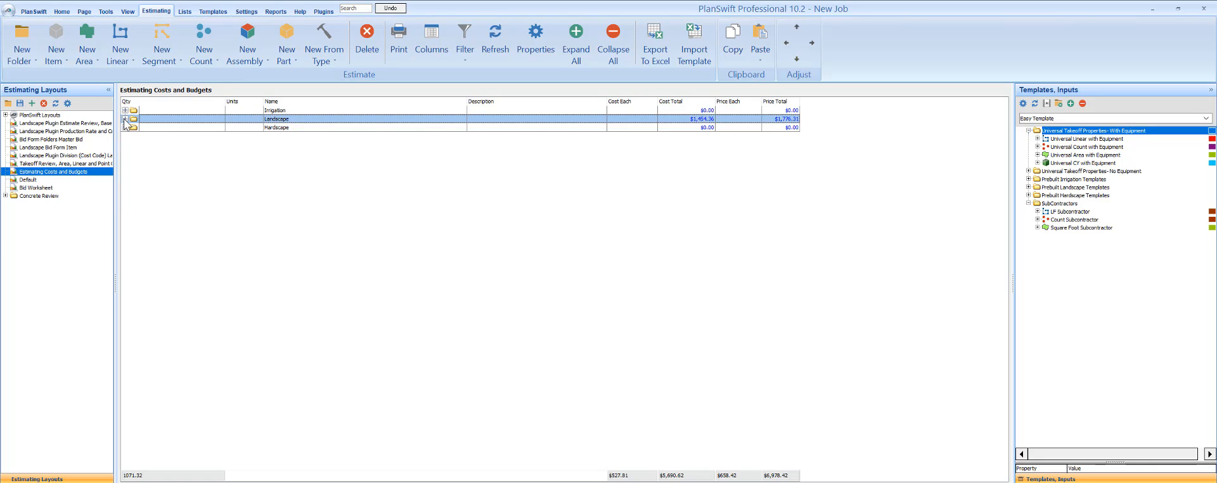
{"action": "left_click", "coordinate": [315, 119]}
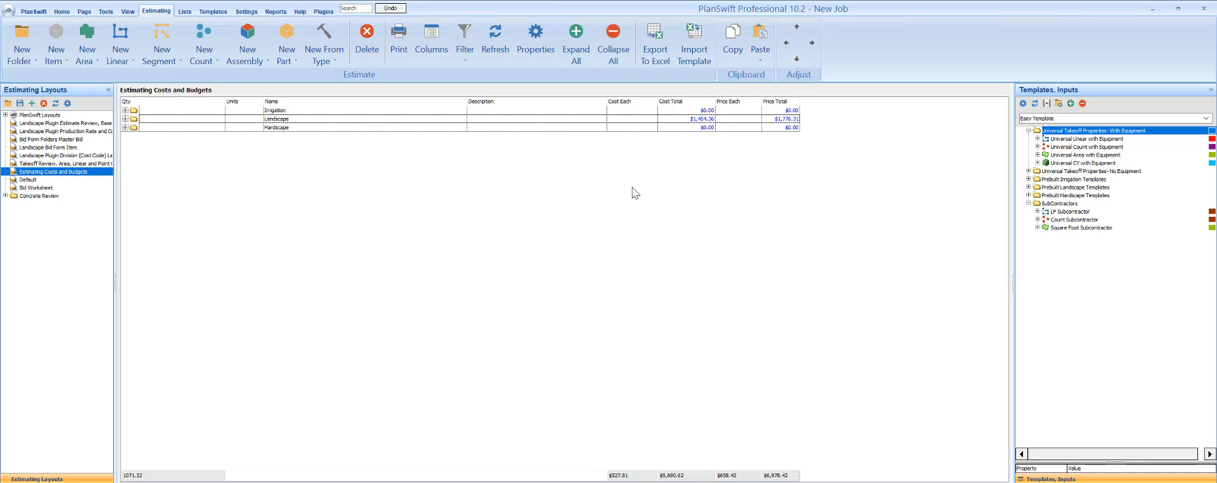
{"action": "left_click", "coordinate": [289, 126]}
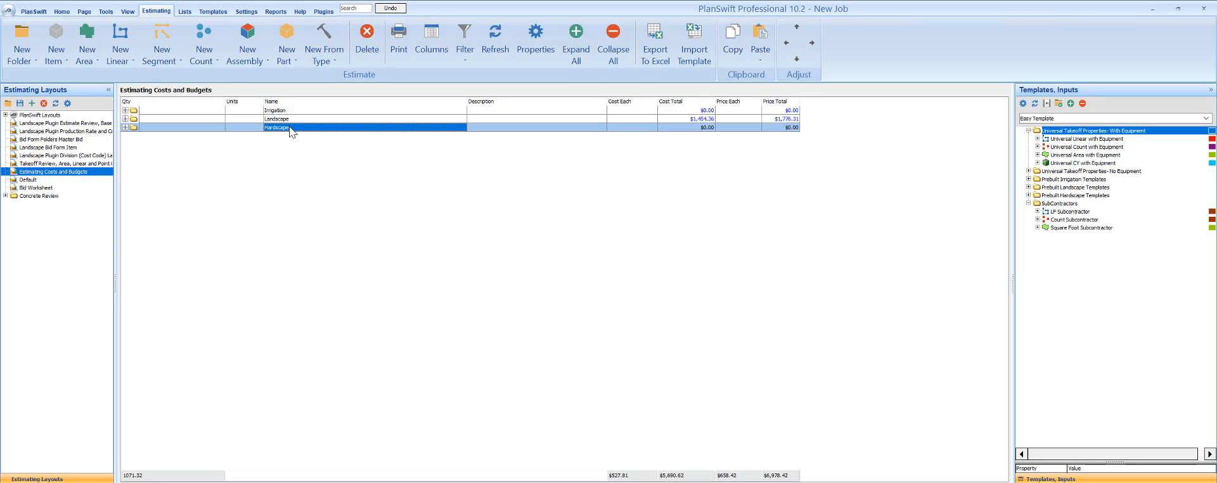
{"action": "left_click", "coordinate": [298, 120]}
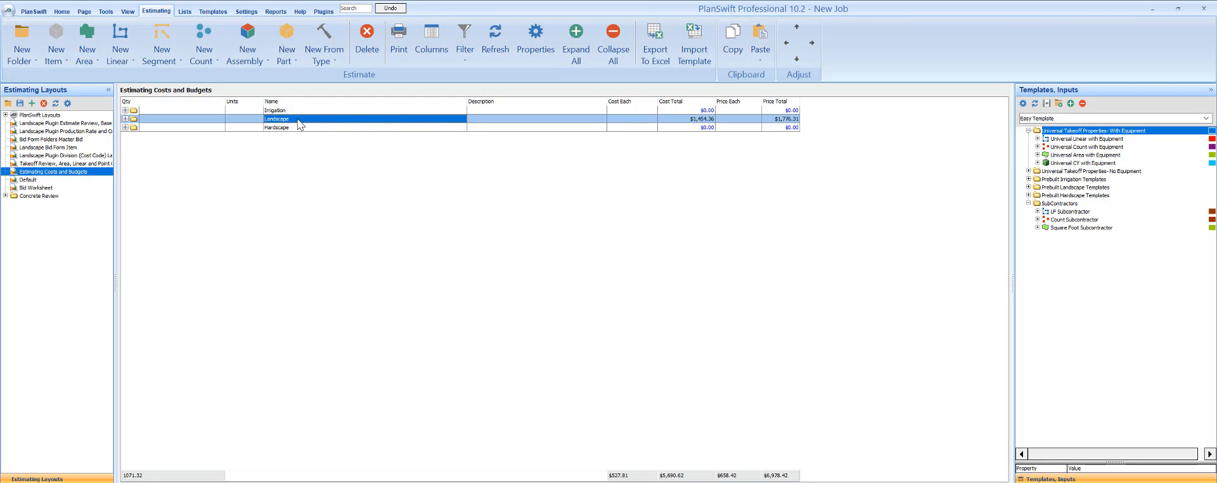